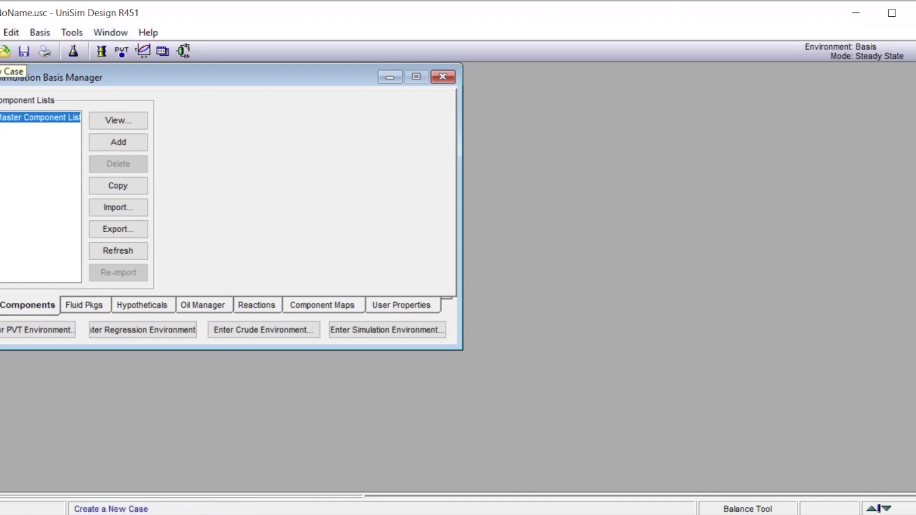
Add methanol from the component library to the master component list and close the list
click(125, 127)
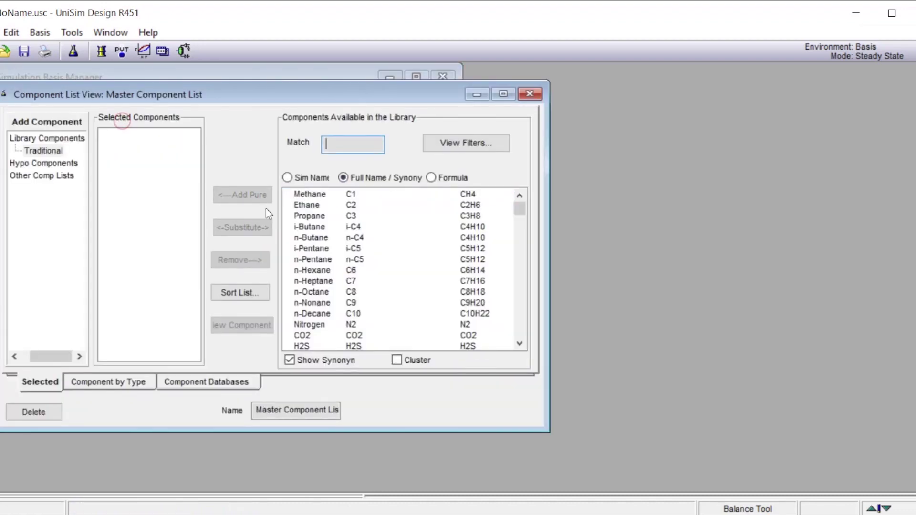
text(methanol)
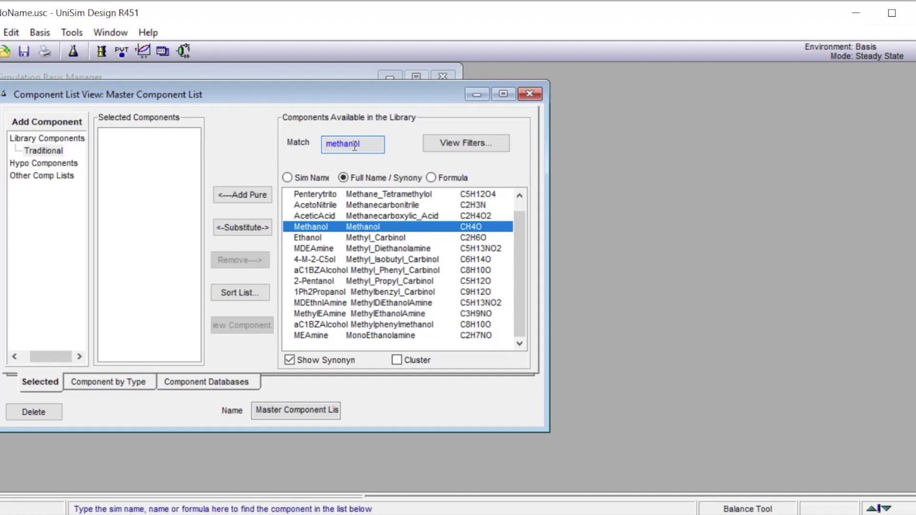
click(248, 196)
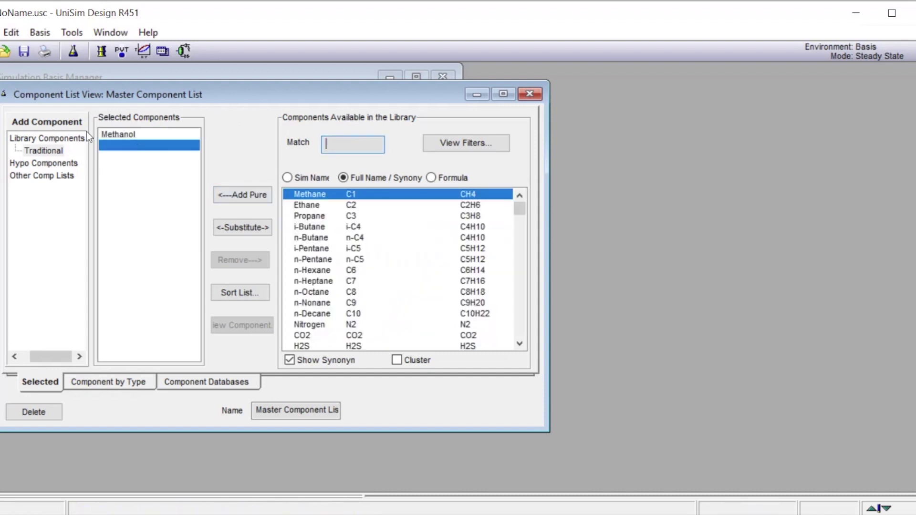
click(530, 94)
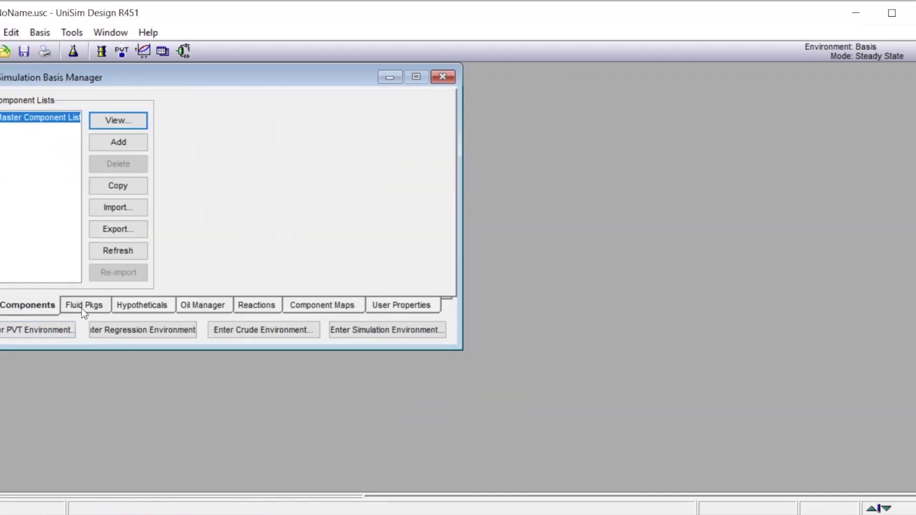
Add a fluid package that uses the Peng-Robinson property package, keeping its default options
click(84, 308)
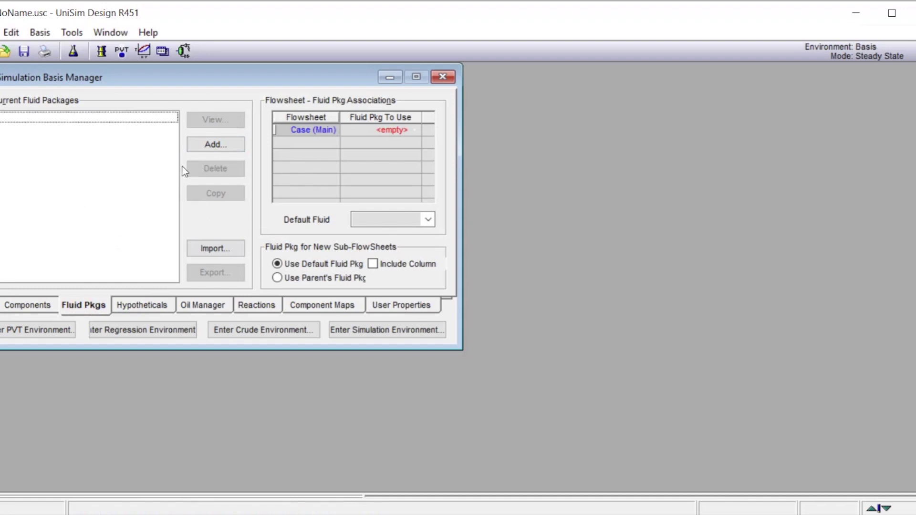
click(210, 144)
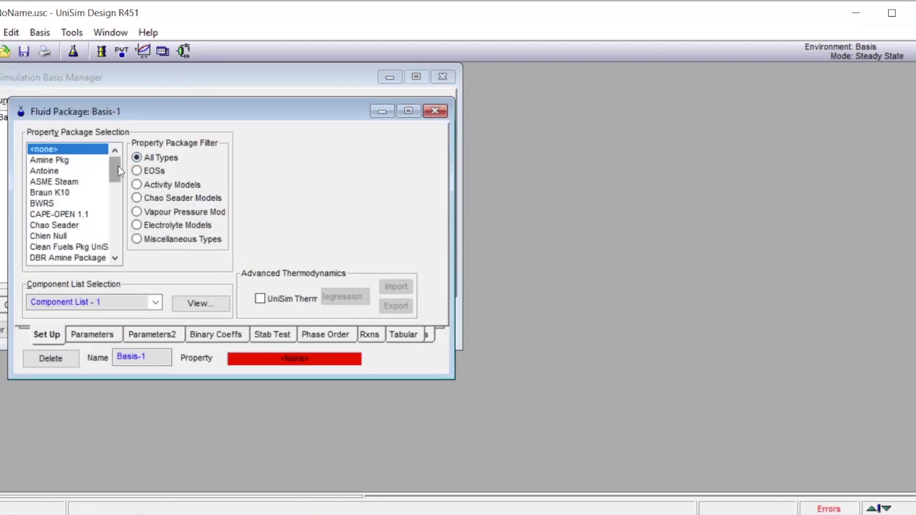
drag(118, 166, 111, 222)
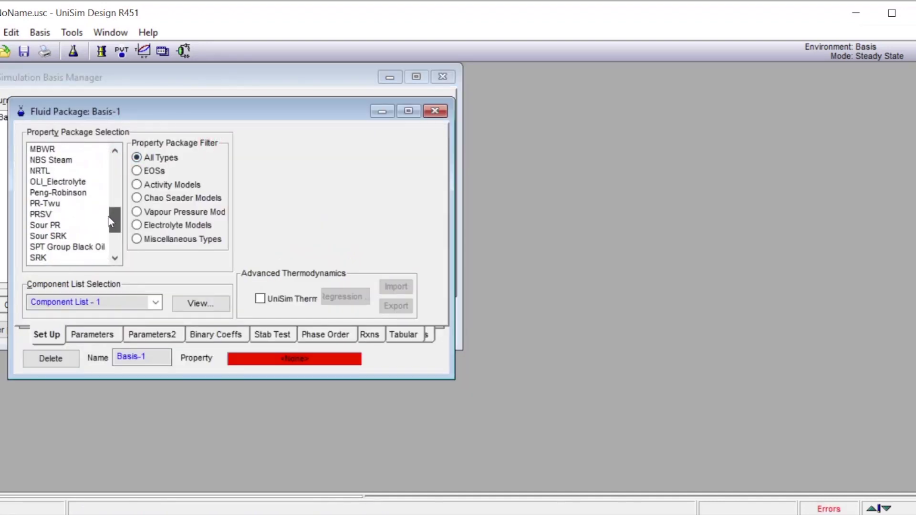
click(78, 193)
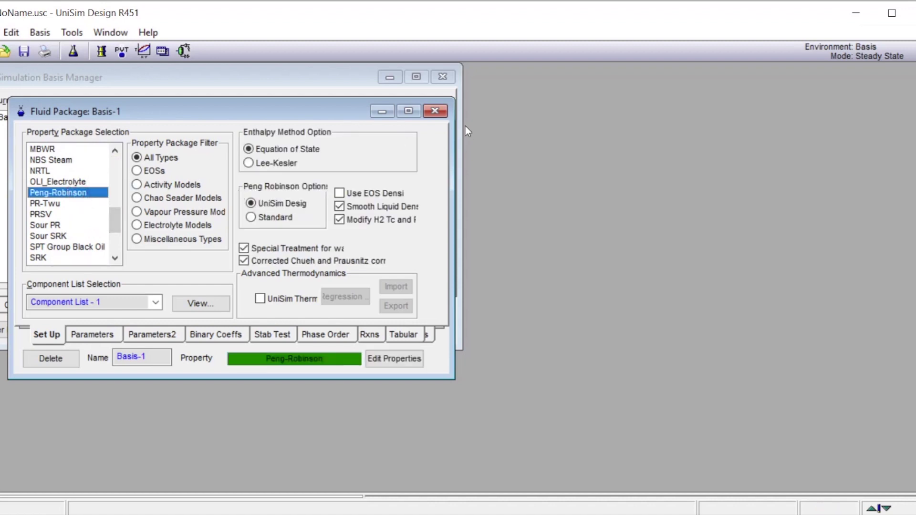
click(435, 111)
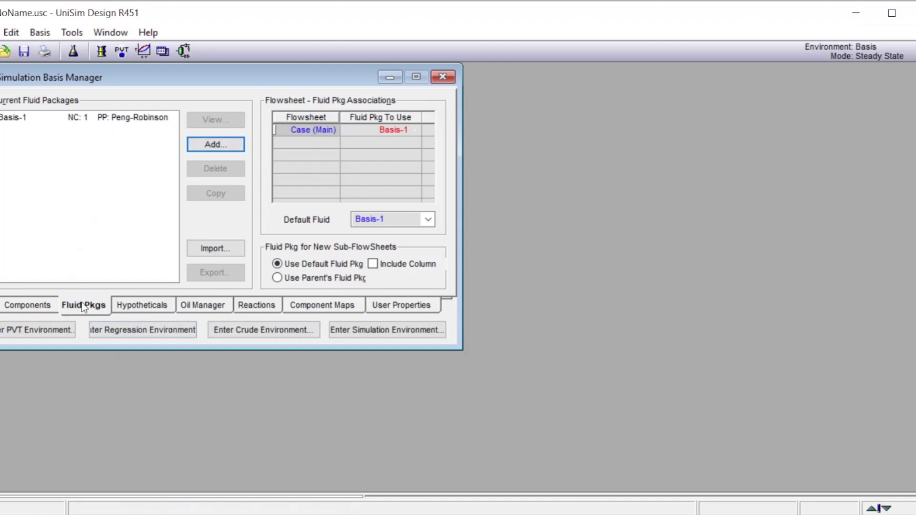
Enter the simulation environment and place a material stream on the empty flowsheet
click(400, 332)
drag(369, 359, 850, 491)
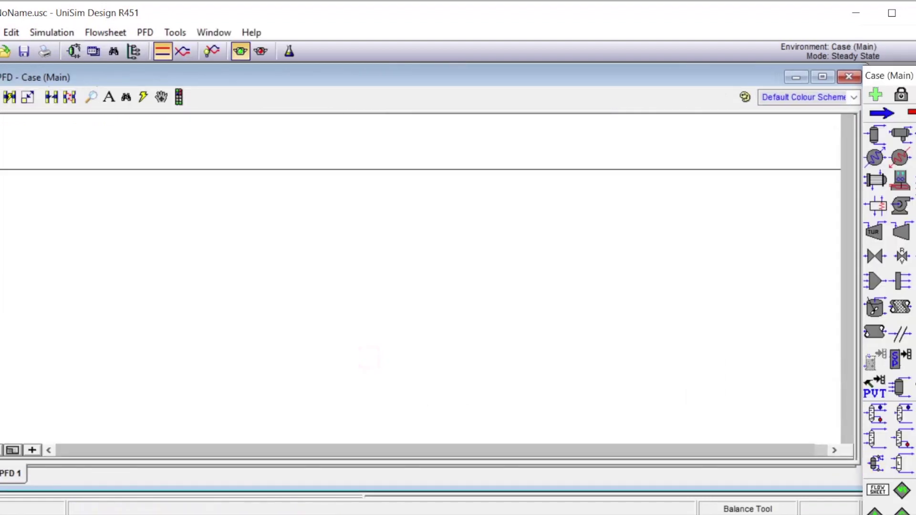
click(878, 115)
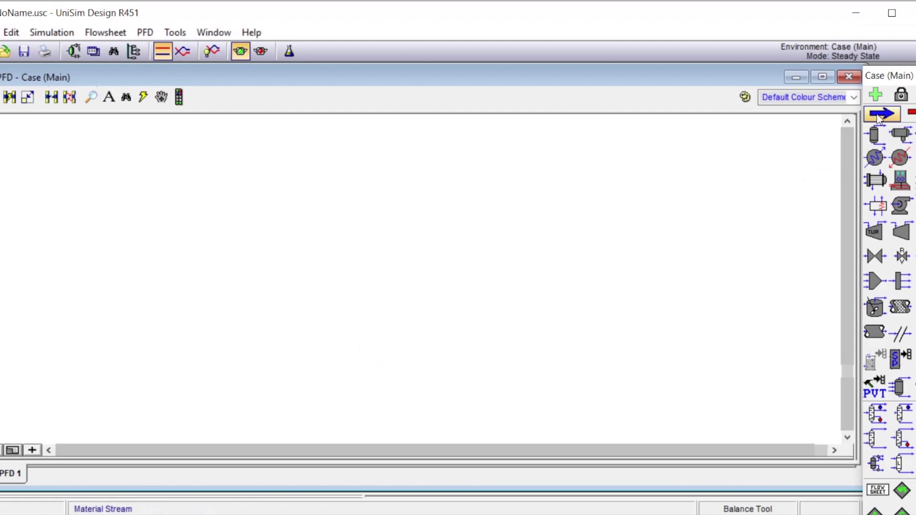
click(228, 282)
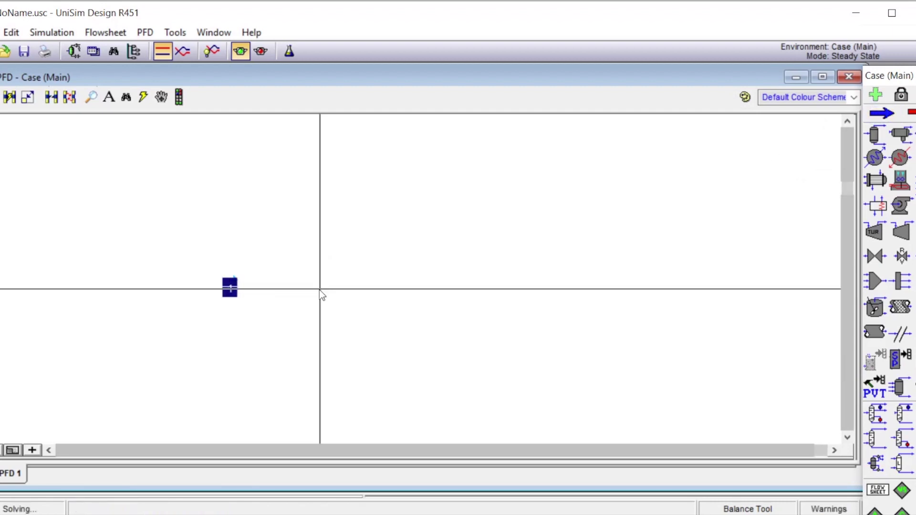
Open the new material stream's properties and name the stream Methanol
double_click(231, 280)
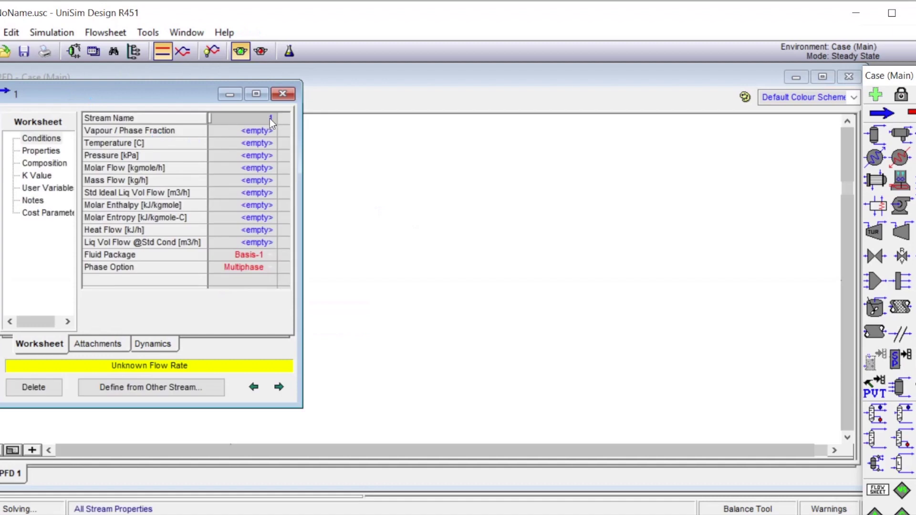
click(255, 117)
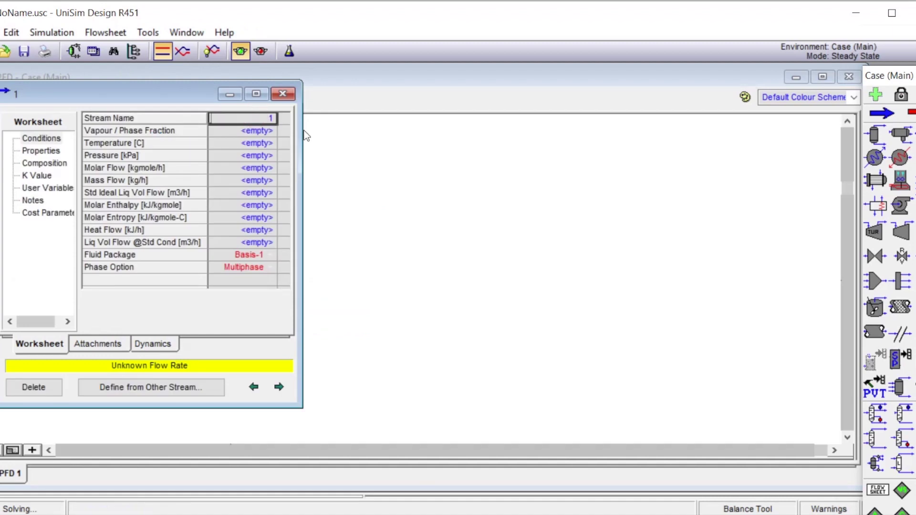
text(Me)
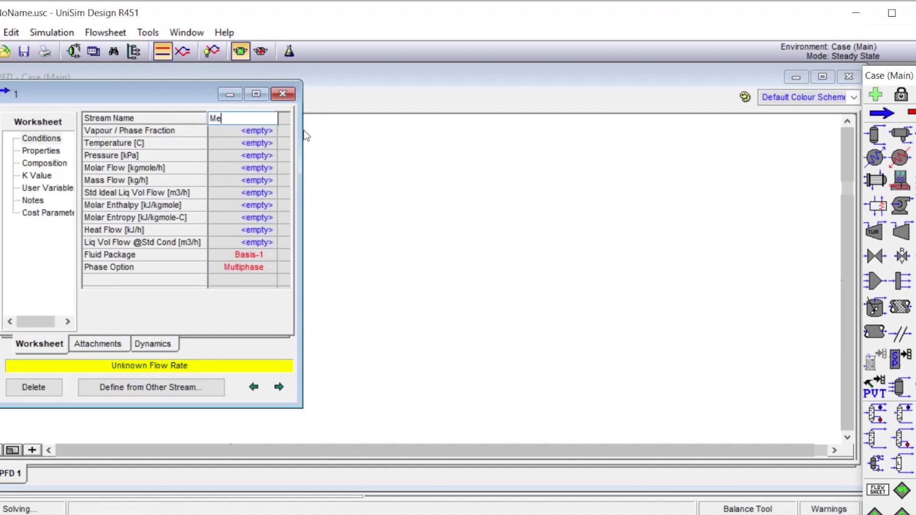
text(thanol)
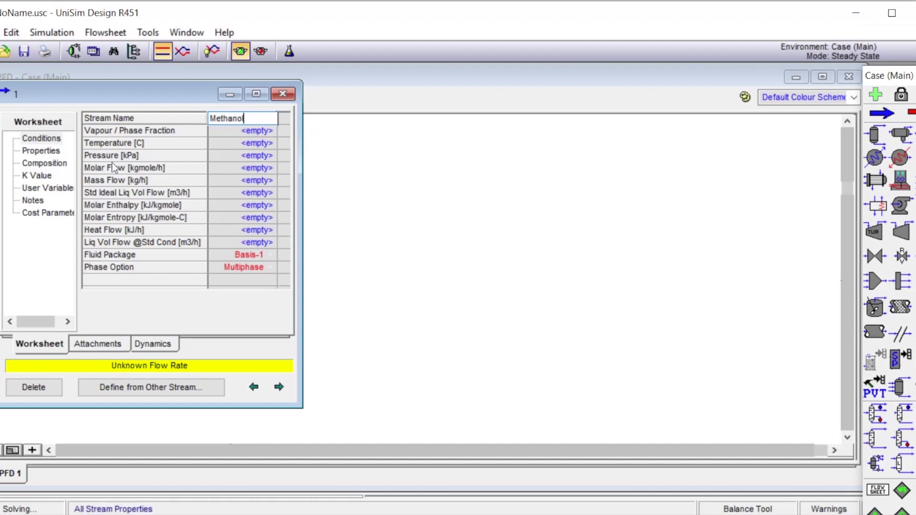
Define the Methanol stream's composition with a methanol mole fraction of 1
click(54, 164)
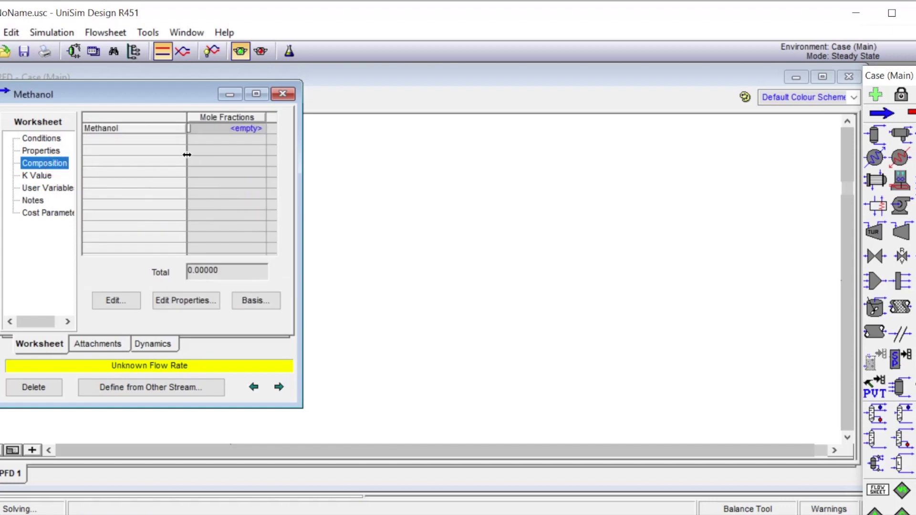
click(244, 129)
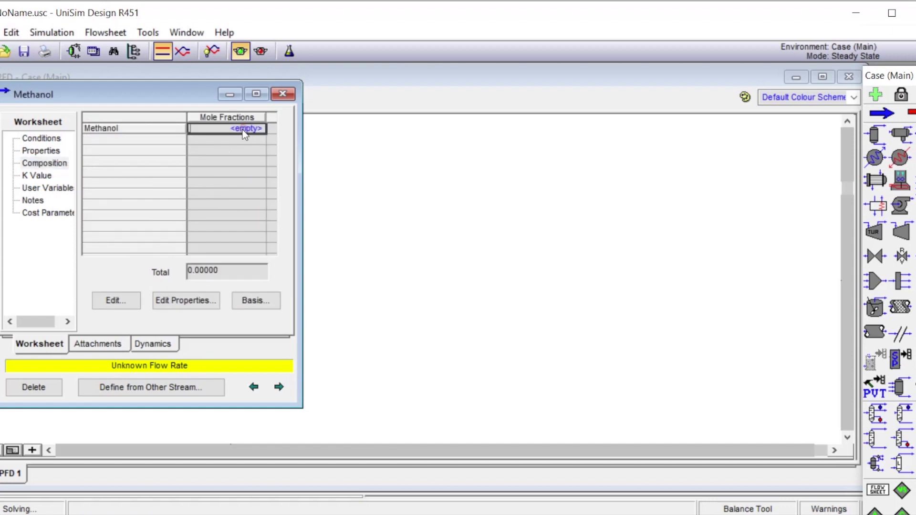
text(1)
key(Return)
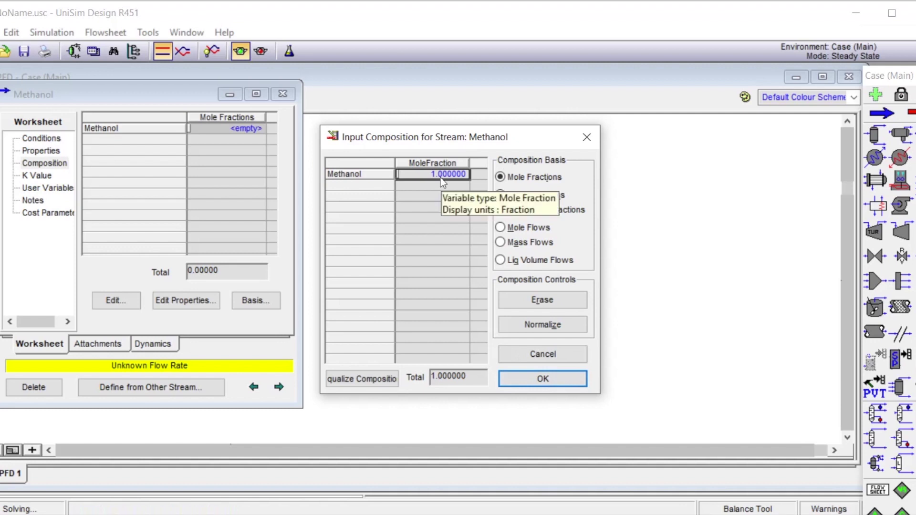
click(567, 383)
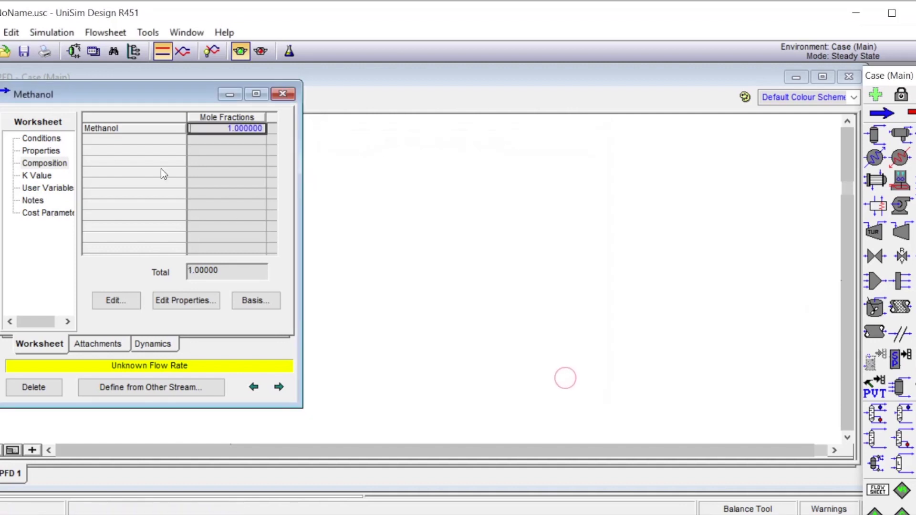
Set the Methanol stream's temperature to 300 °C and its pressure to 100 atm
click(53, 138)
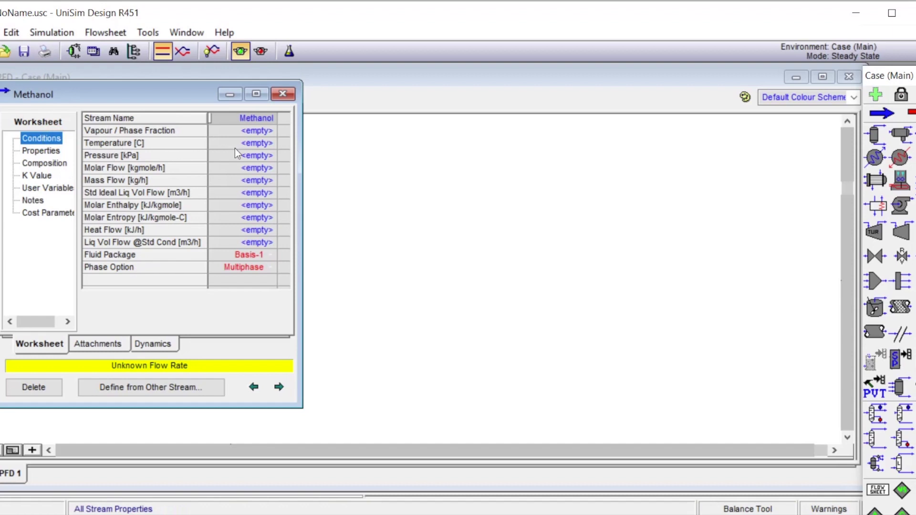
click(248, 145)
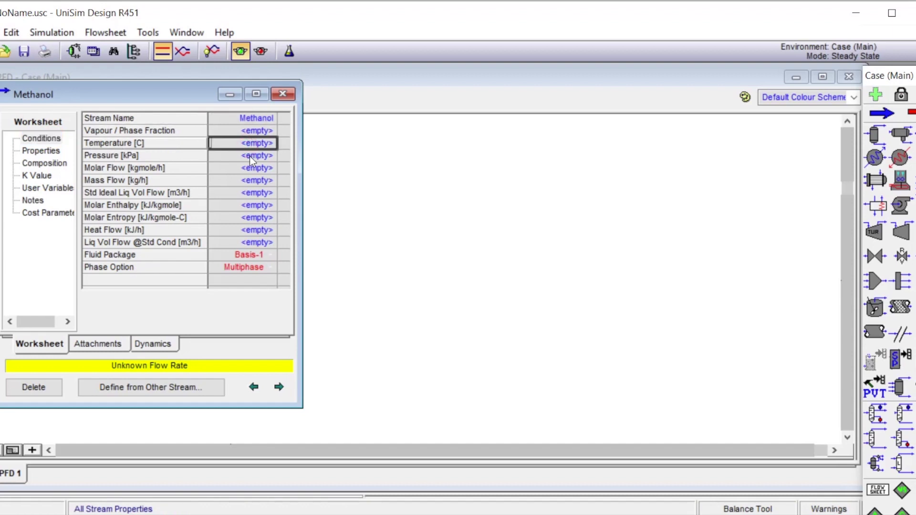
text(300)
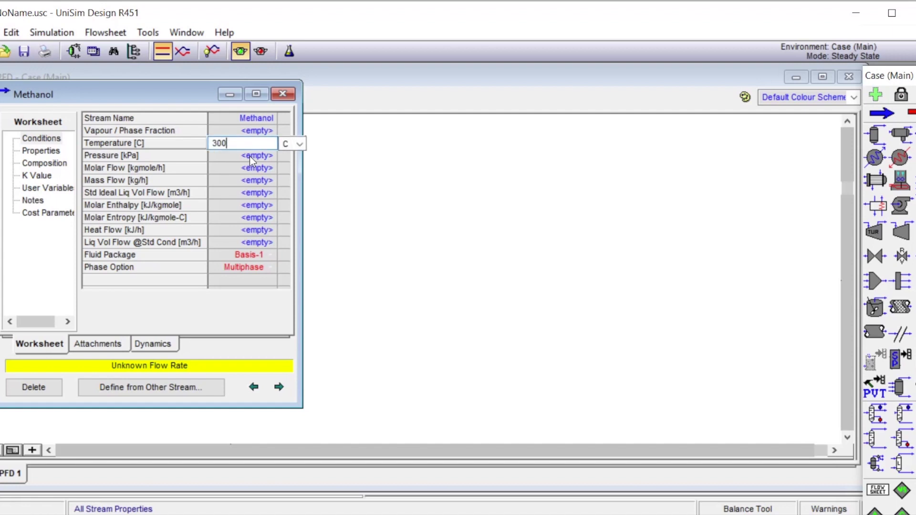
key(Return)
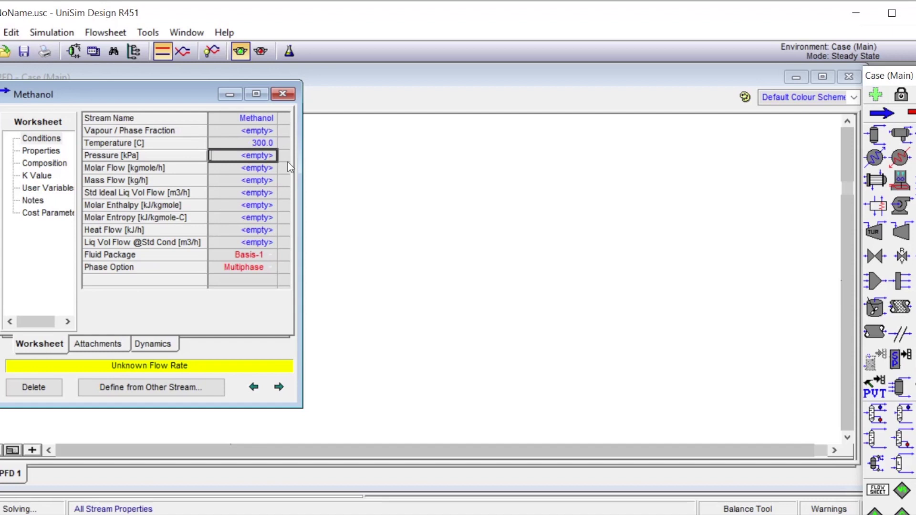
text(100)
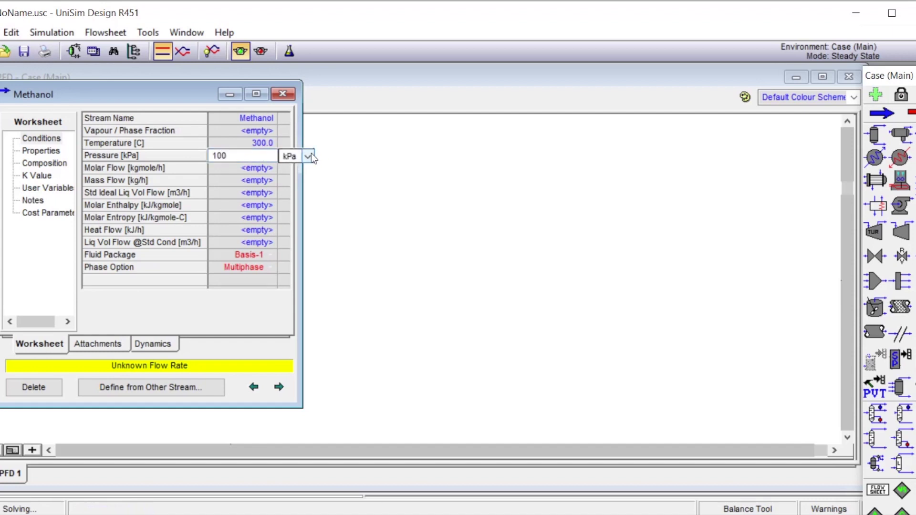
click(308, 157)
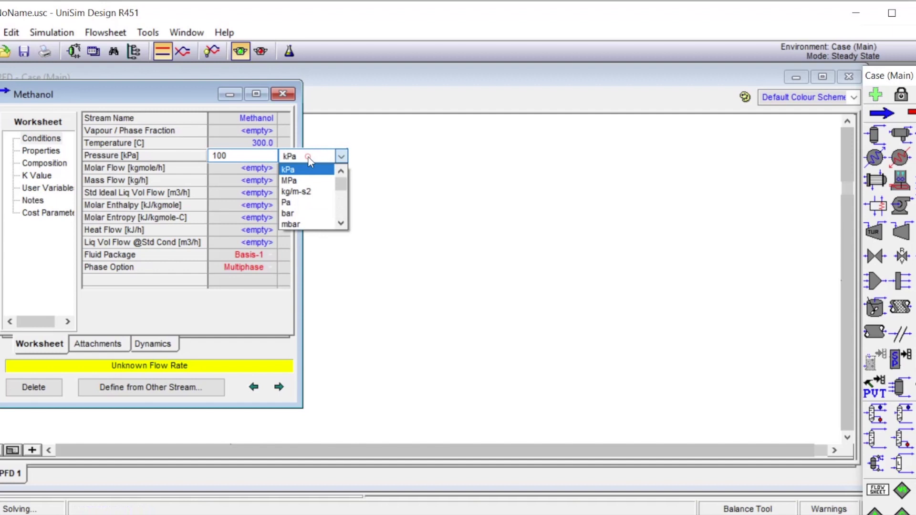
click(342, 224)
click(341, 224)
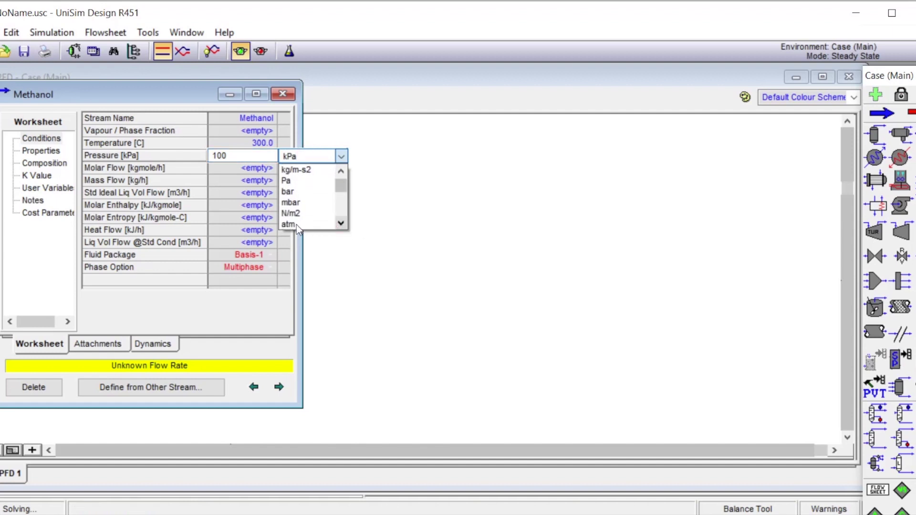
click(296, 225)
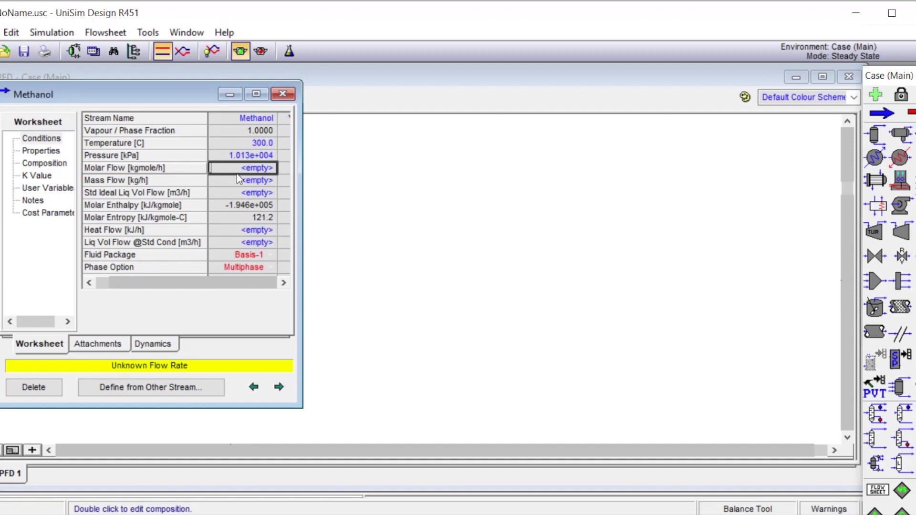
Set the Methanol stream's molar flow to 1 kgmole/h and close the stream's properties
text(1)
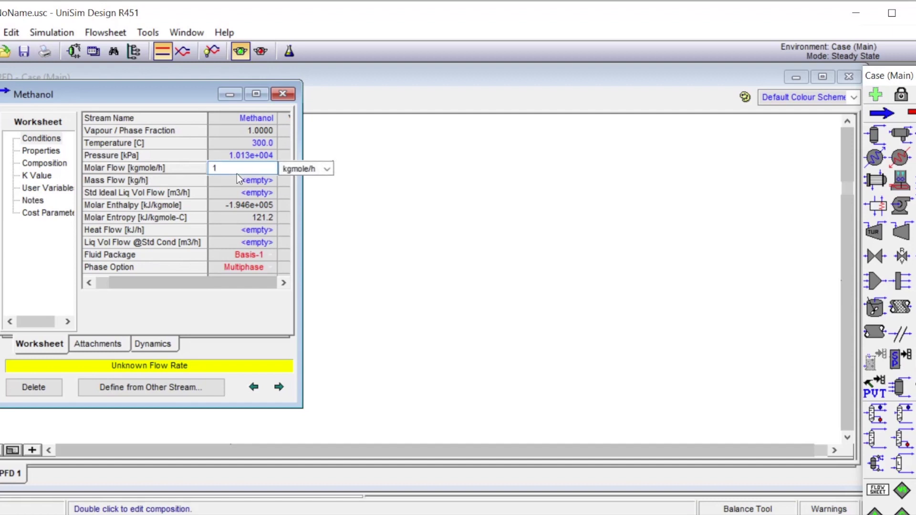
key(Return)
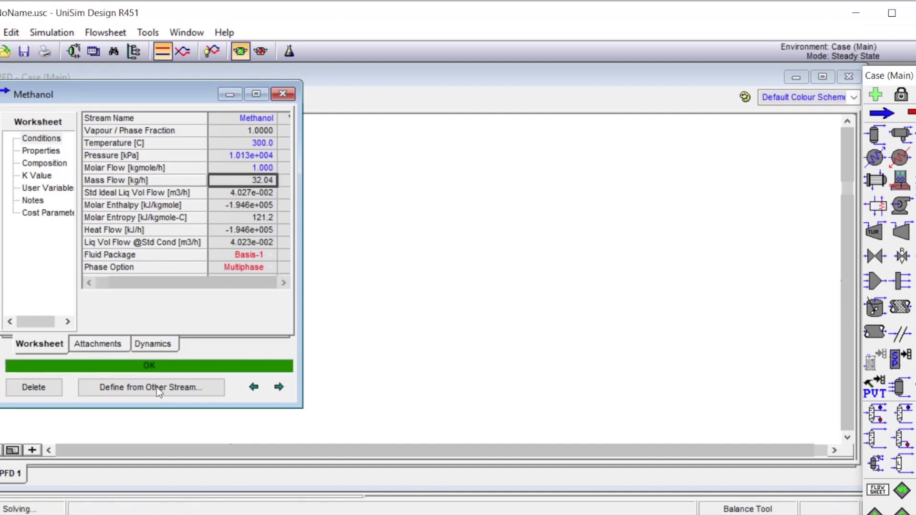
click(285, 96)
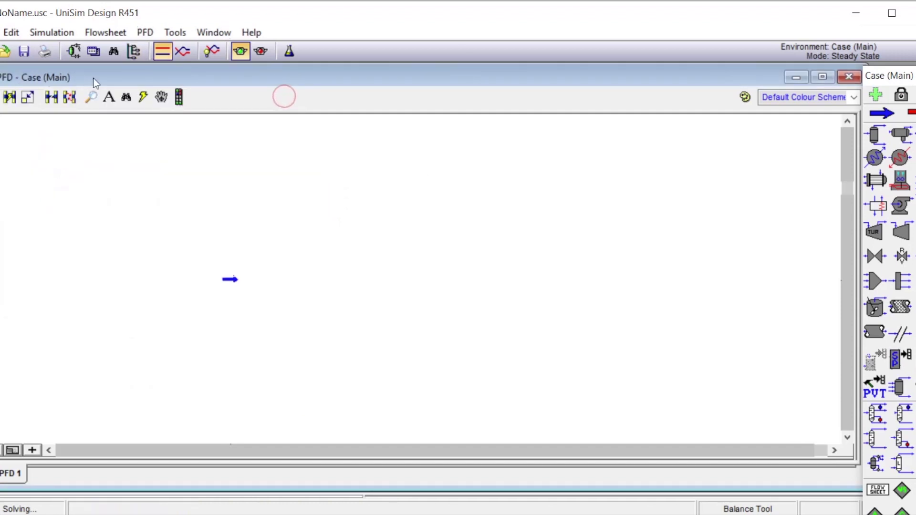
Open the workbook's setup and remove the Liquid Volume Flow and Heat Flow variables from the Material Streams page
click(94, 54)
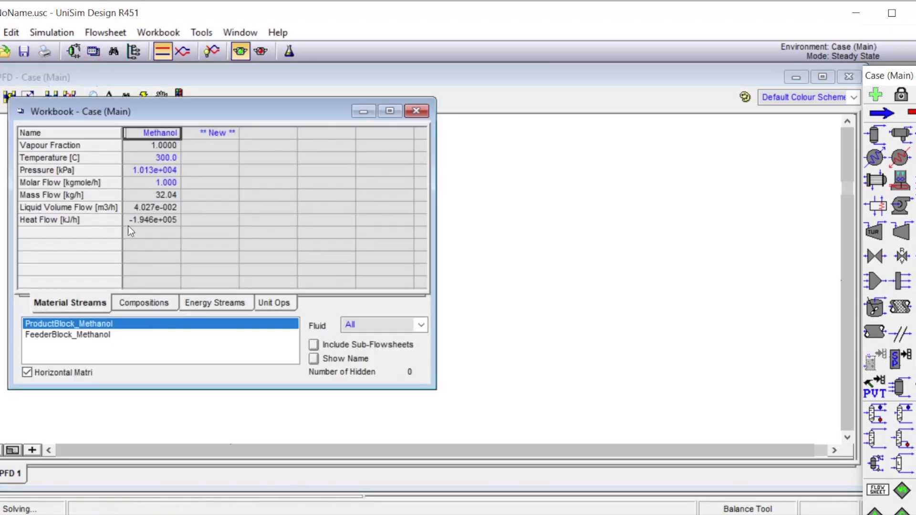
click(169, 35)
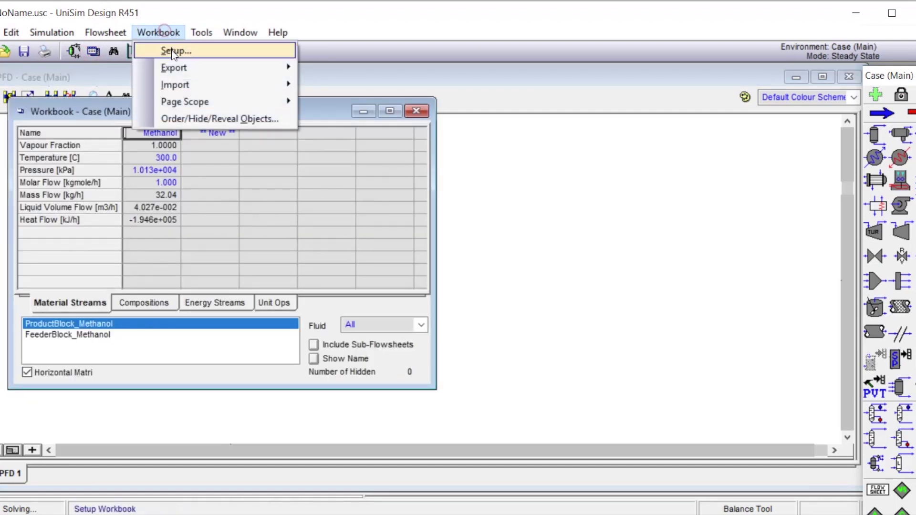
click(174, 51)
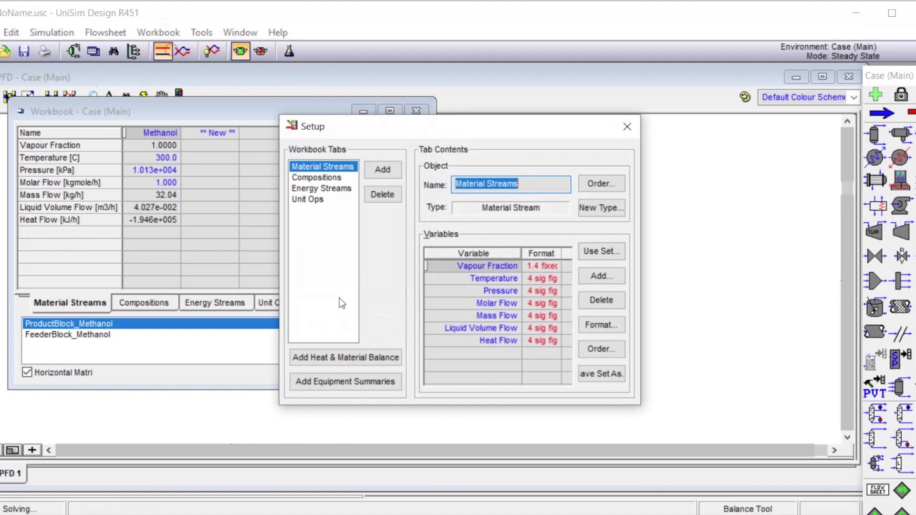
click(490, 330)
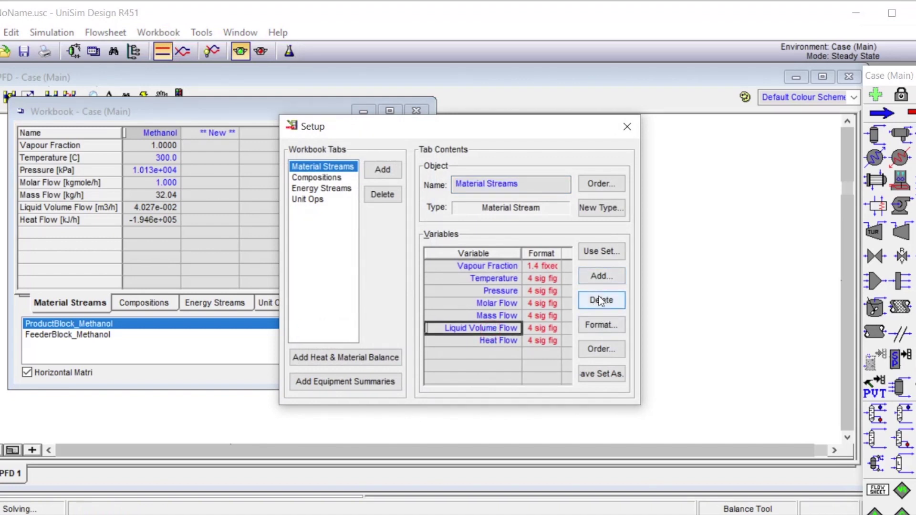
click(597, 299)
click(501, 331)
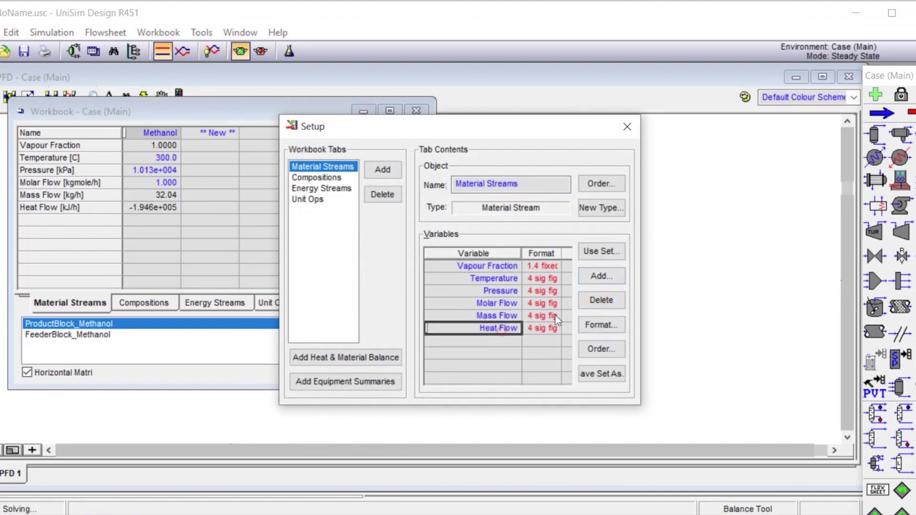
click(591, 299)
Add the Molar Volume variable to the workbook's Material Streams page and close the setup
click(598, 275)
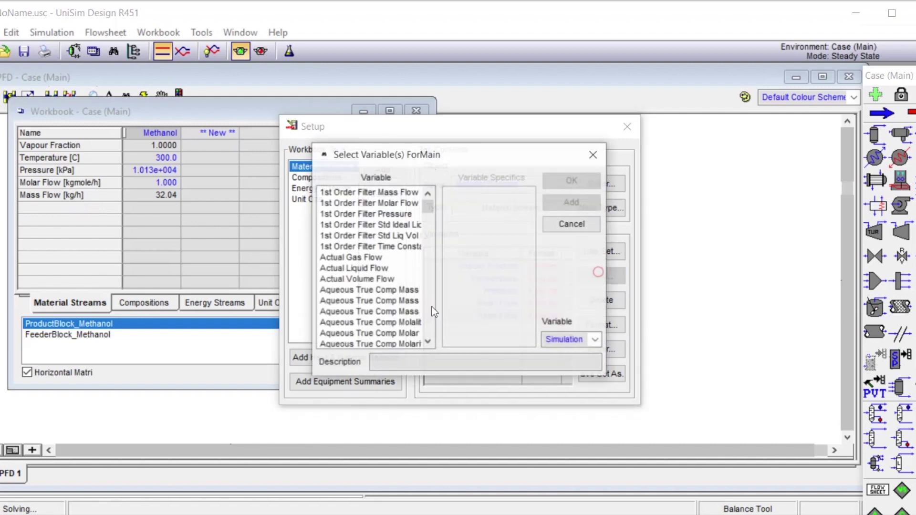
drag(428, 208, 428, 282)
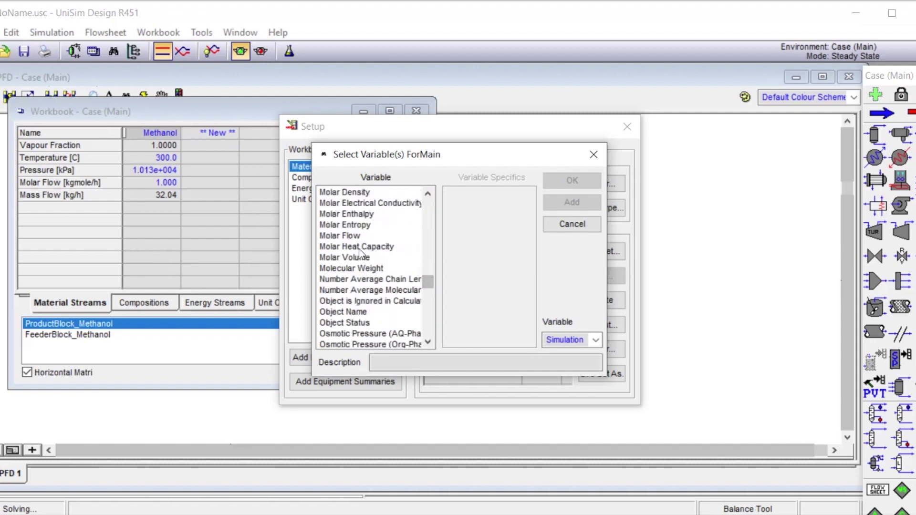
click(356, 258)
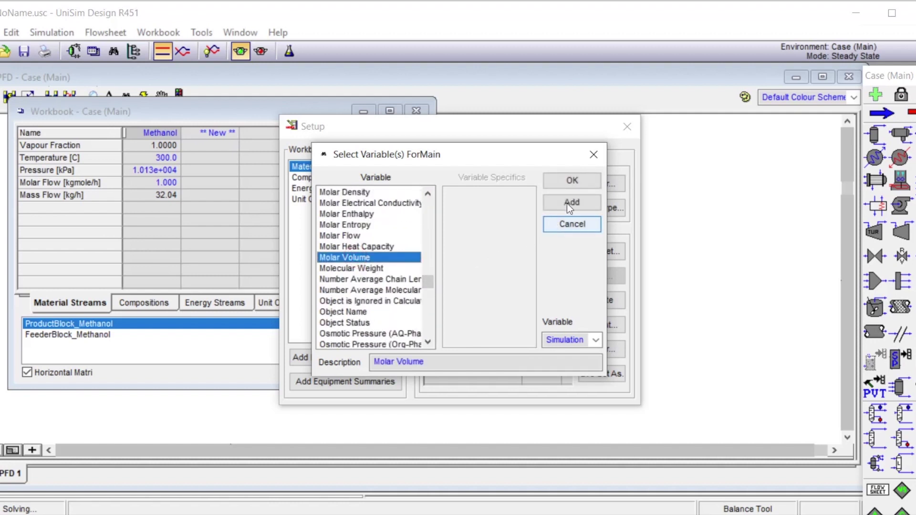
click(567, 204)
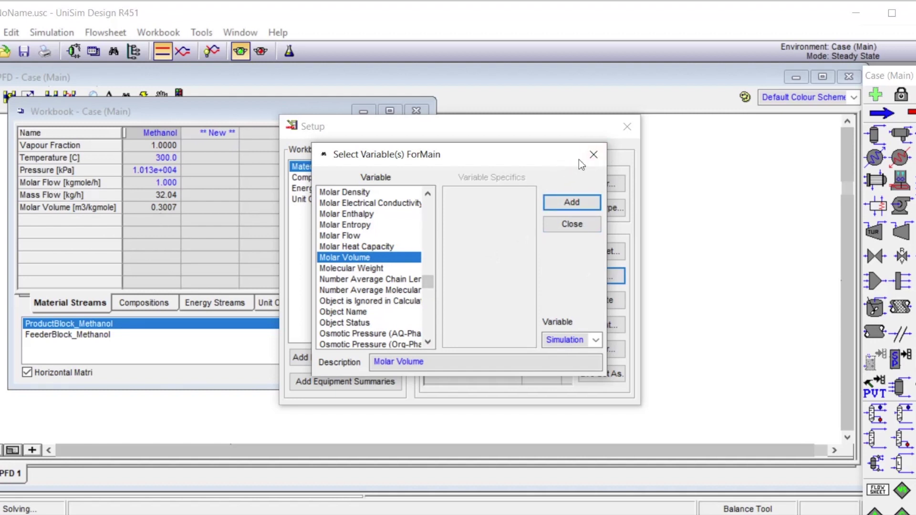
click(595, 155)
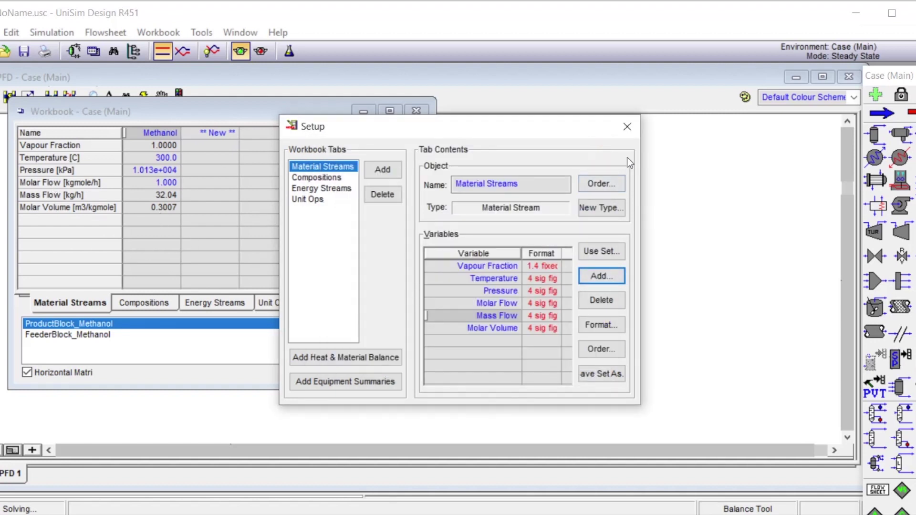
click(627, 127)
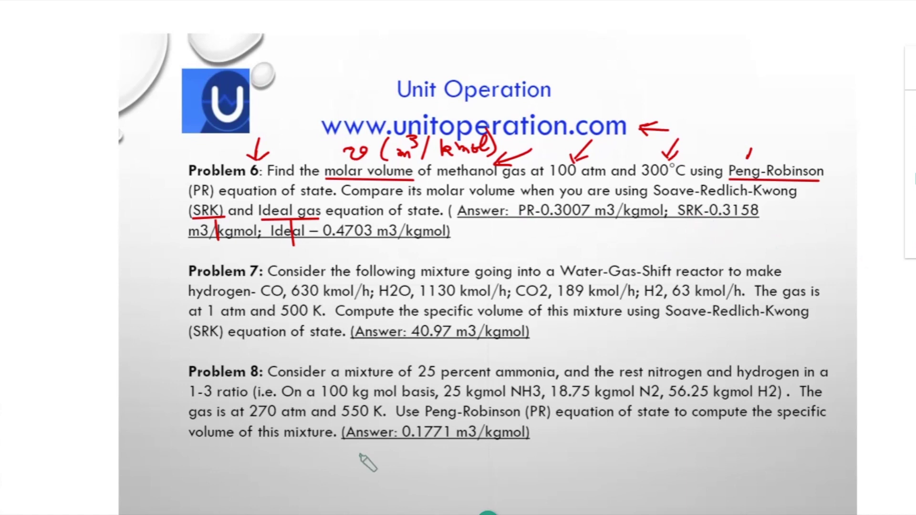
Switch back to UniSim Design and move the workbook window clear of the Methanol stream on the flowsheet
mouse_move(486, 514)
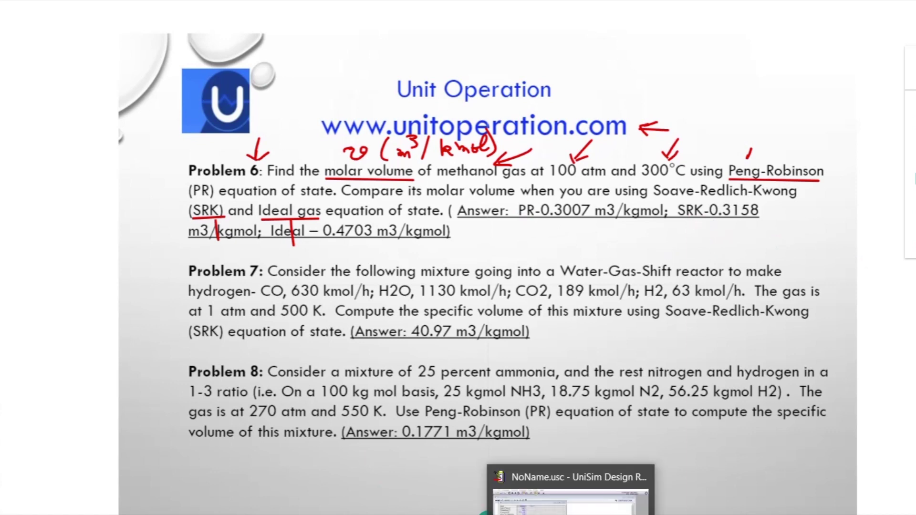
click(485, 514)
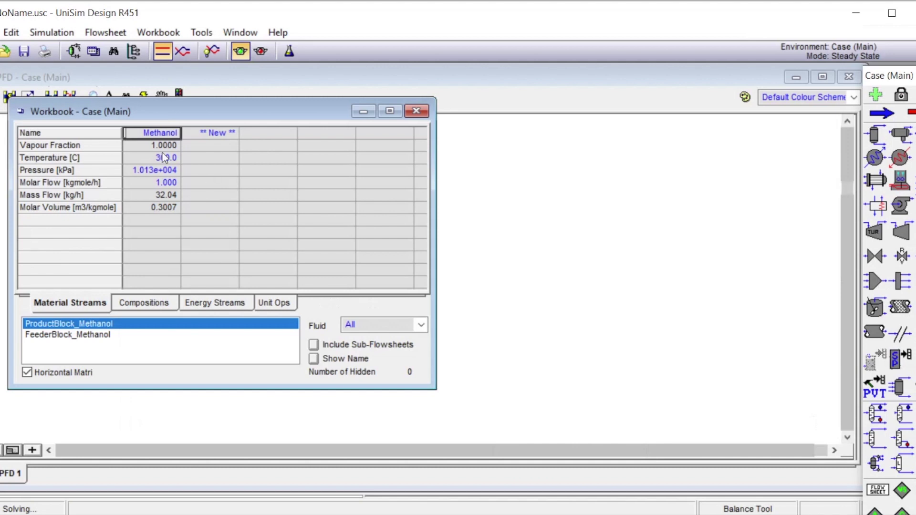
drag(153, 119, 480, 152)
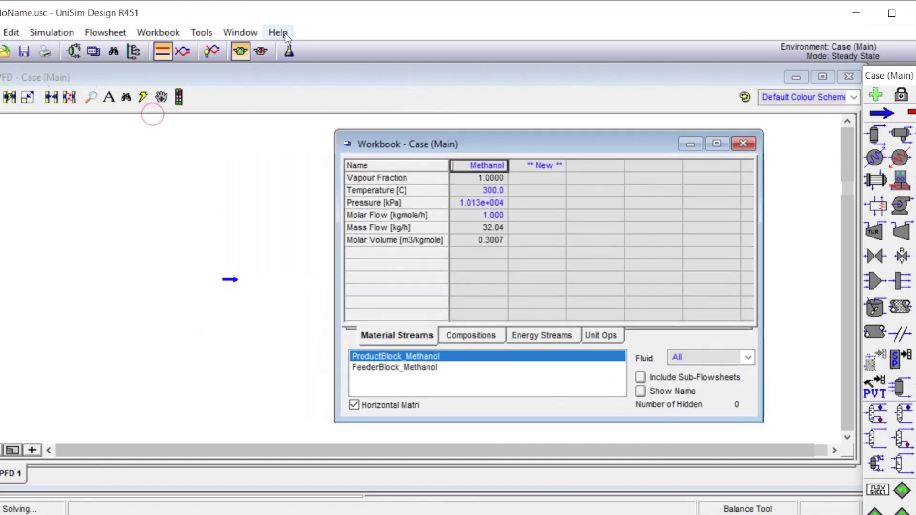
Return to the basis environment and add a second fluid package that uses the SRK property package
click(289, 52)
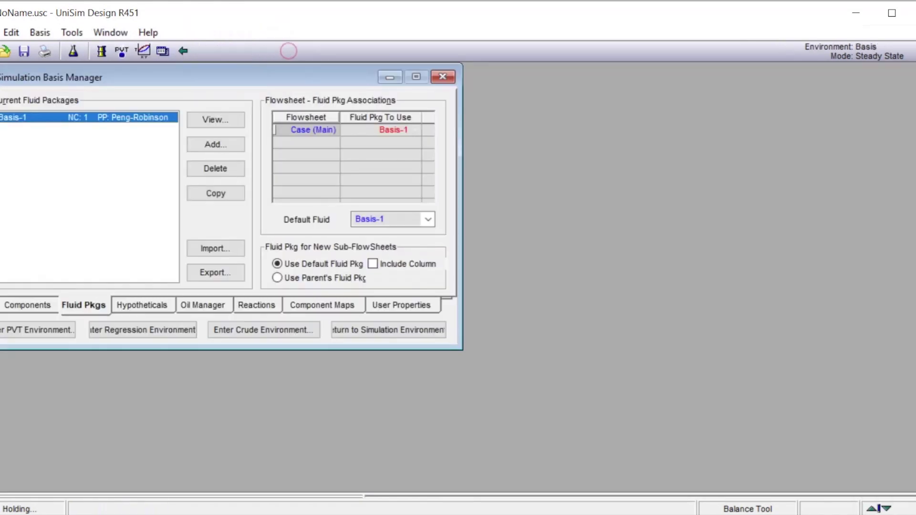
click(215, 144)
drag(82, 142, 80, 190)
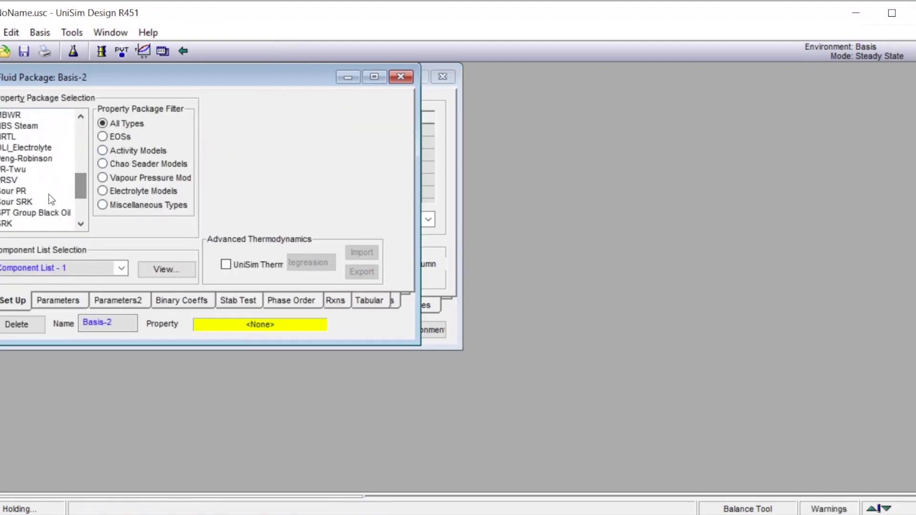
click(10, 224)
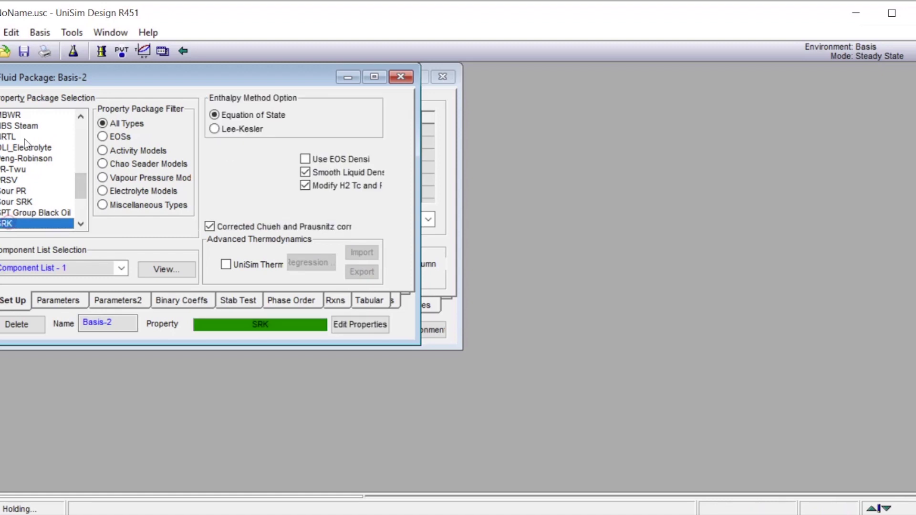
click(400, 78)
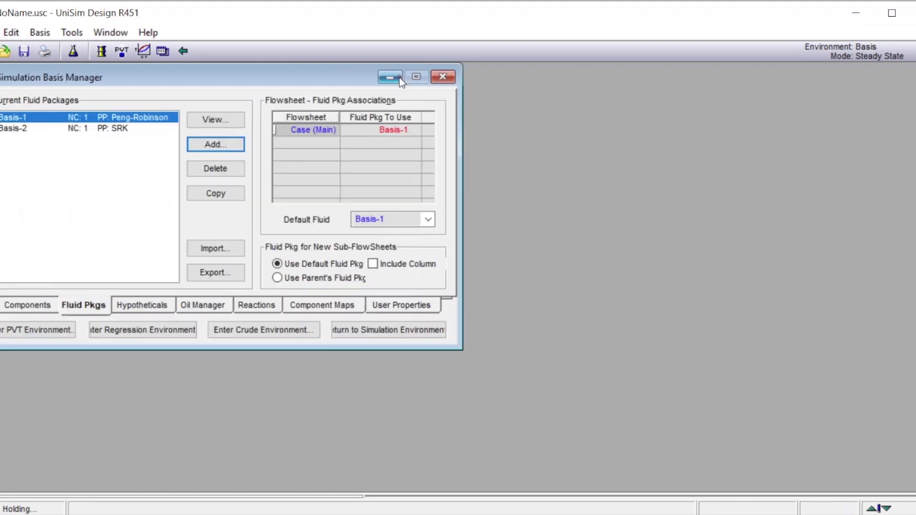
Assign the SRK fluid package Basis-2 to the Case (Main) flowsheet and return to the simulation without staying in holding mode
click(416, 129)
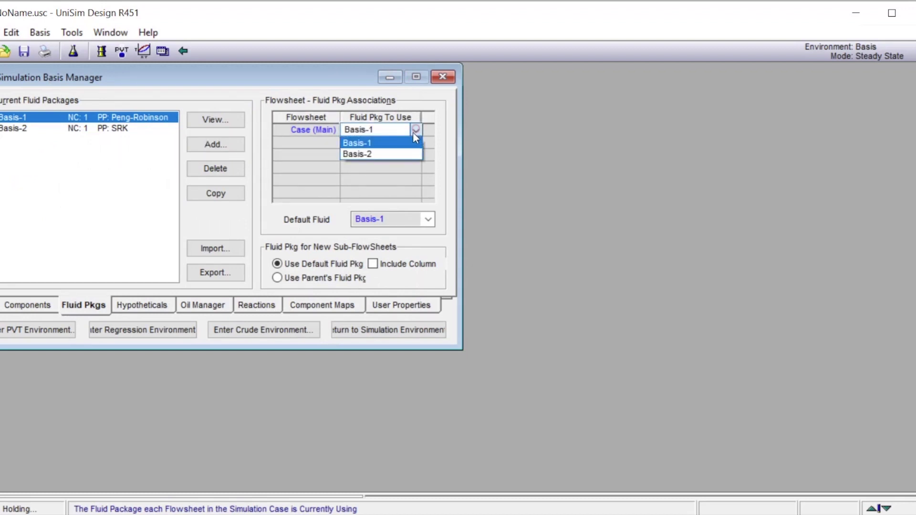
click(369, 153)
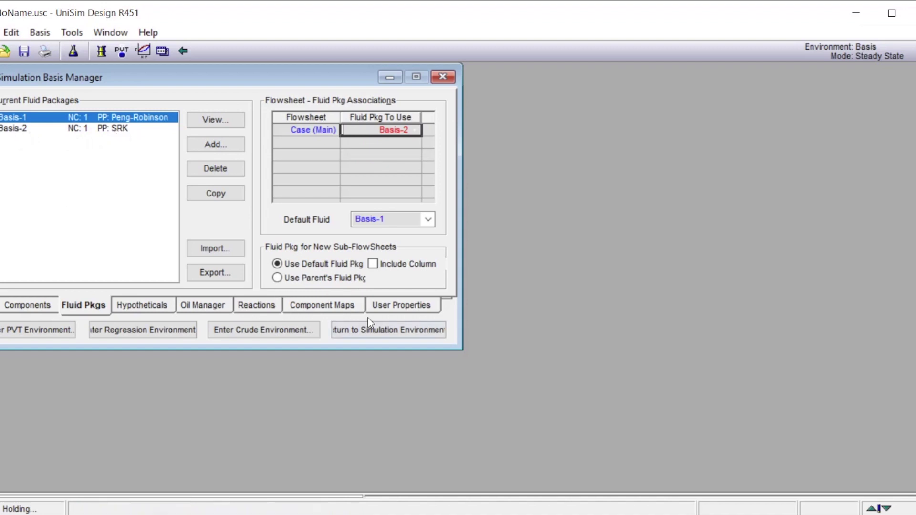
click(358, 328)
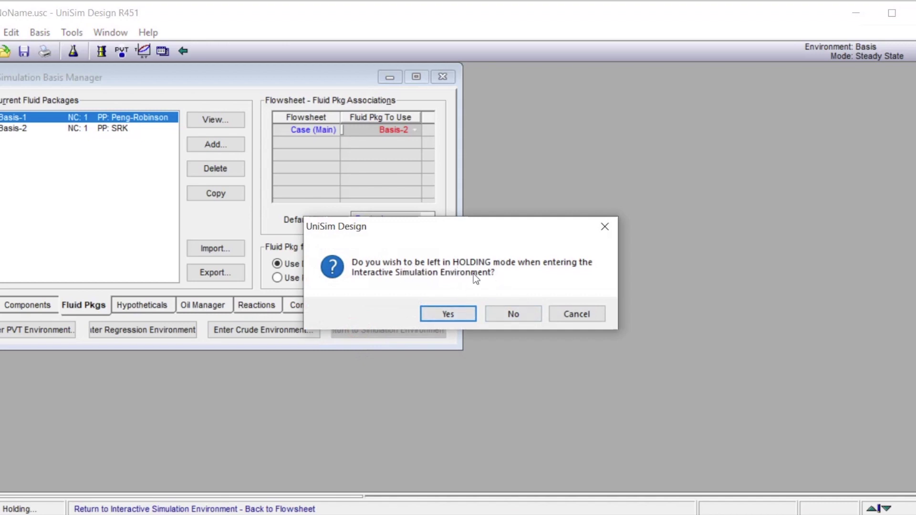
click(509, 315)
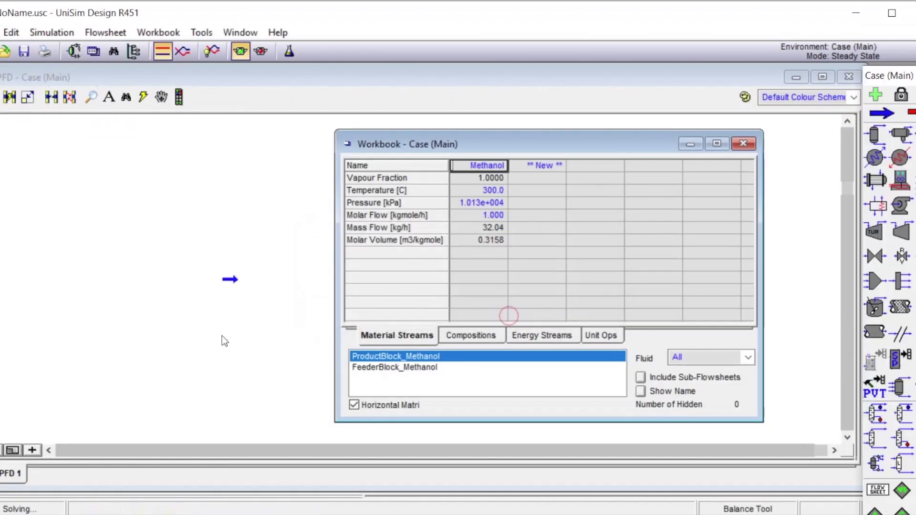
mouse_move(469, 245)
Return to the basis environment and add a third fluid package that uses the Antoine property package
click(289, 52)
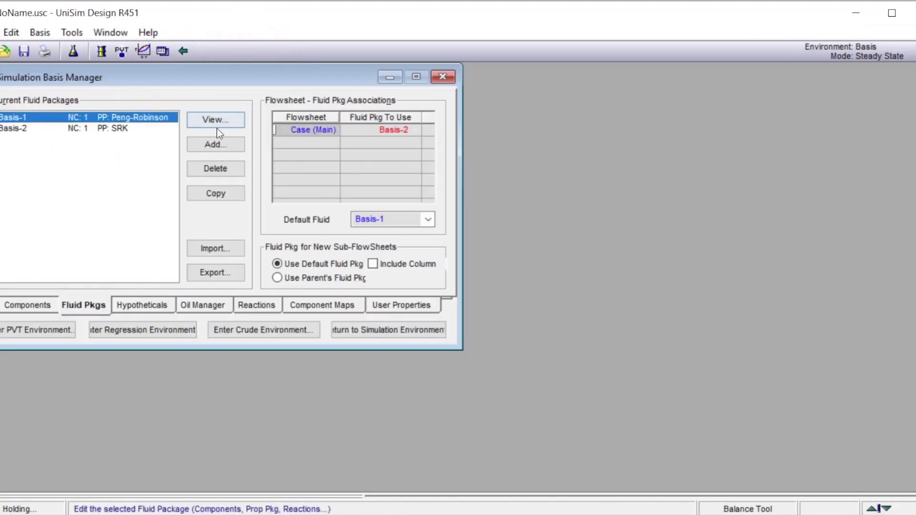
click(214, 145)
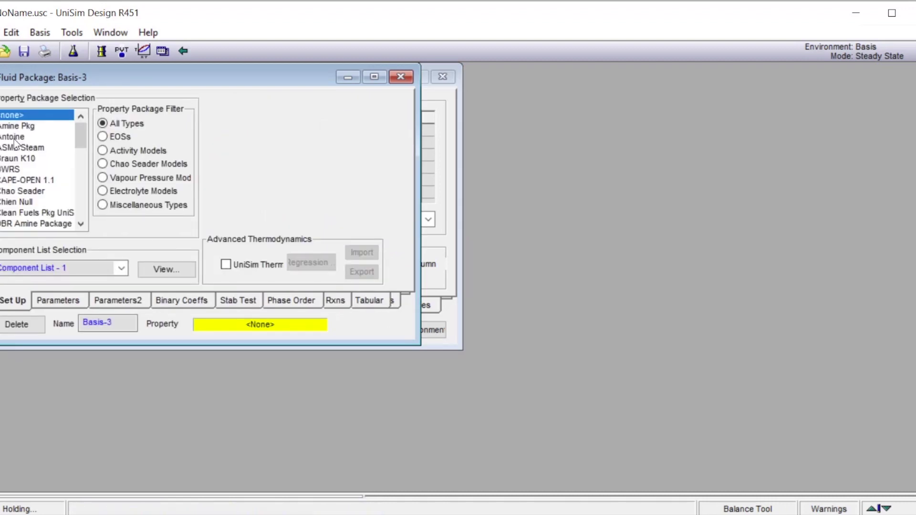
click(15, 138)
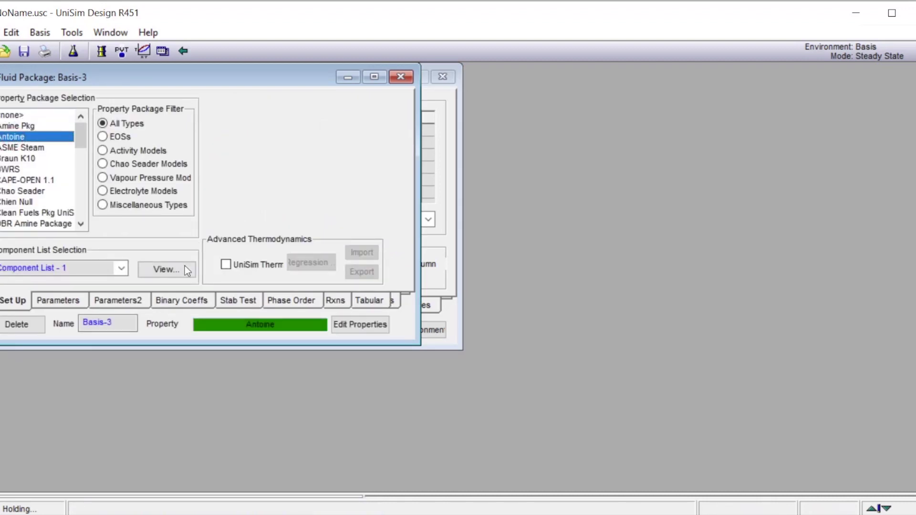
click(401, 78)
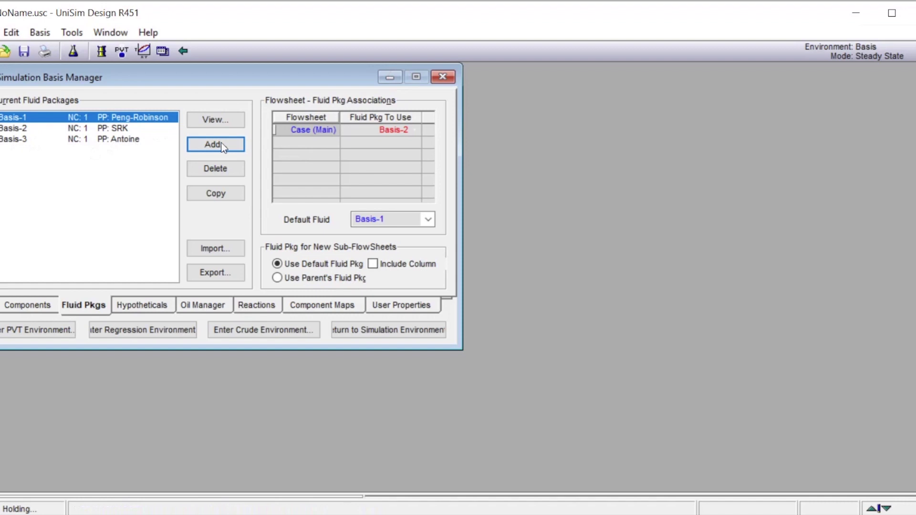
Assign the Antoine fluid package Basis-3 to the Case (Main) flowsheet and re-enter the simulation without holding mode
click(415, 131)
click(379, 167)
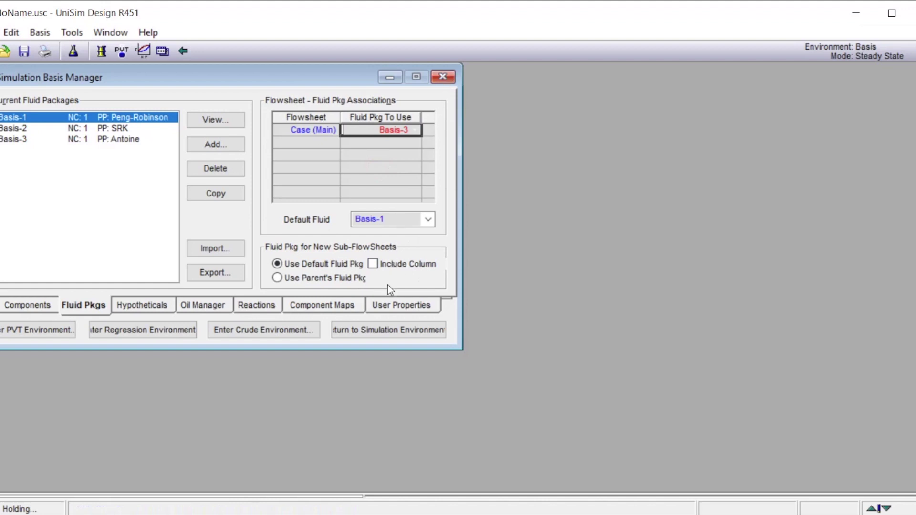
click(379, 331)
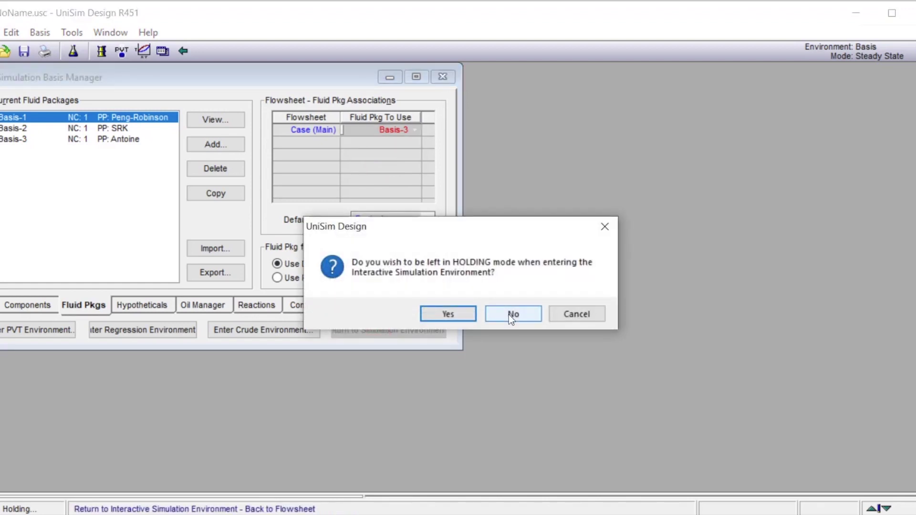
click(509, 314)
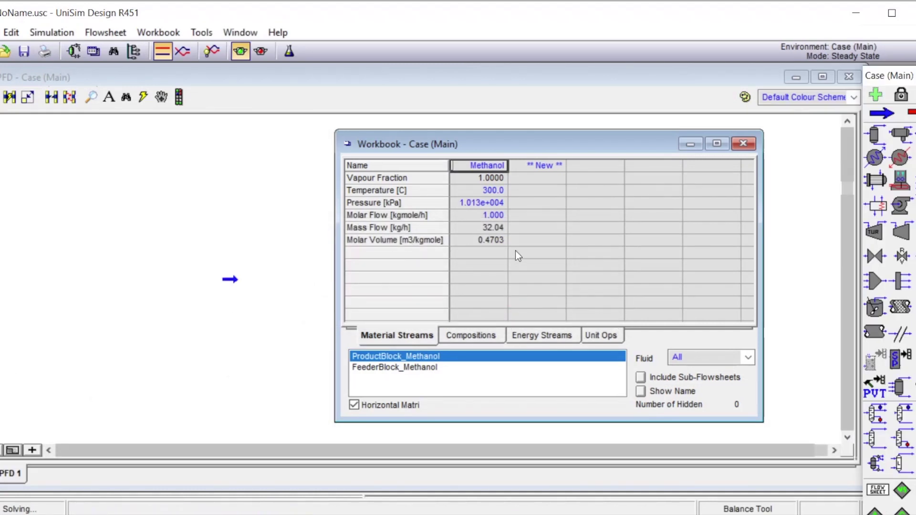
mouse_move(482, 244)
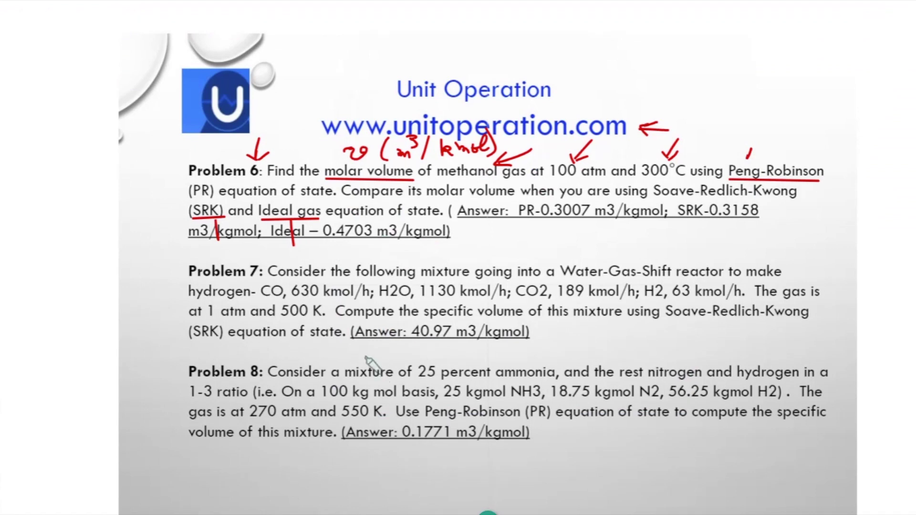
click(356, 242)
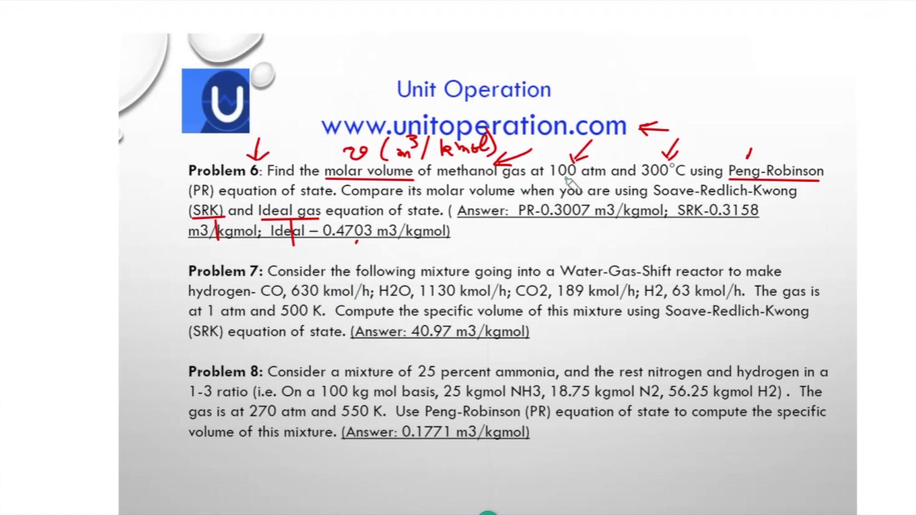
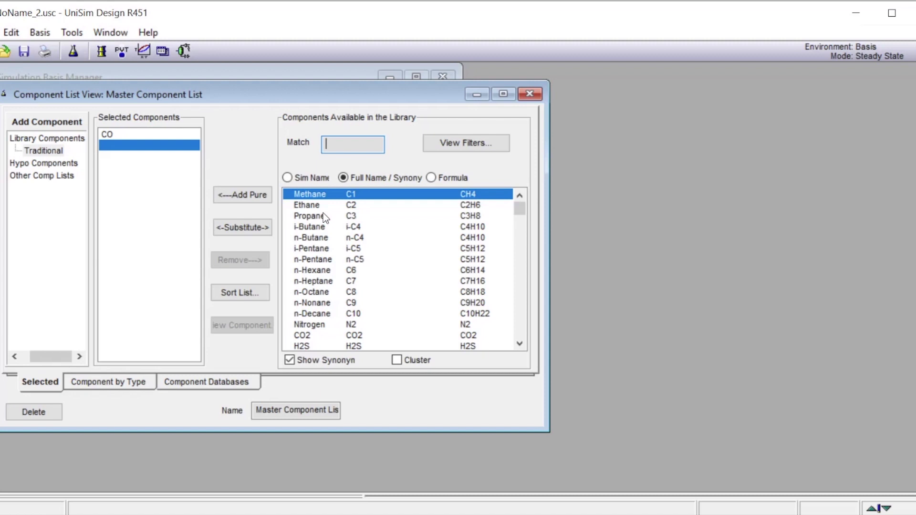
Add H2O, CO2 and hydrogen to the master component list and close it
text(h2o)
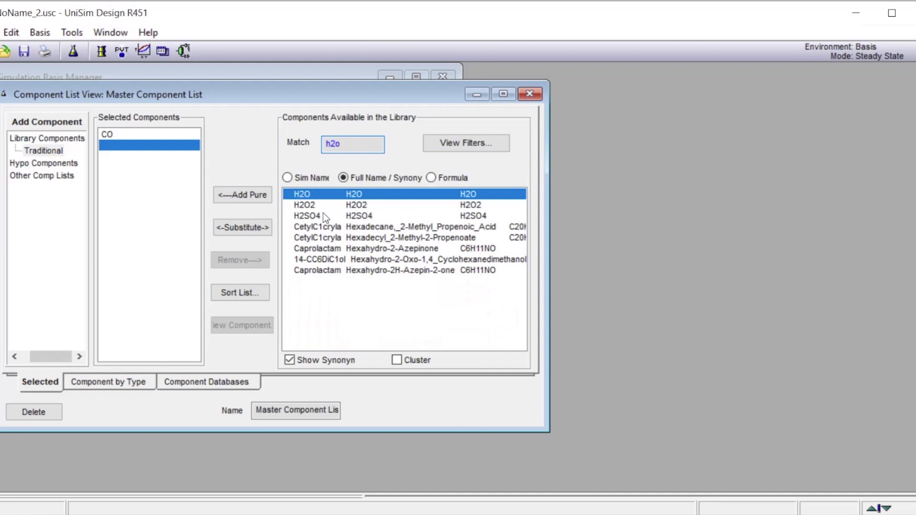
key(Return)
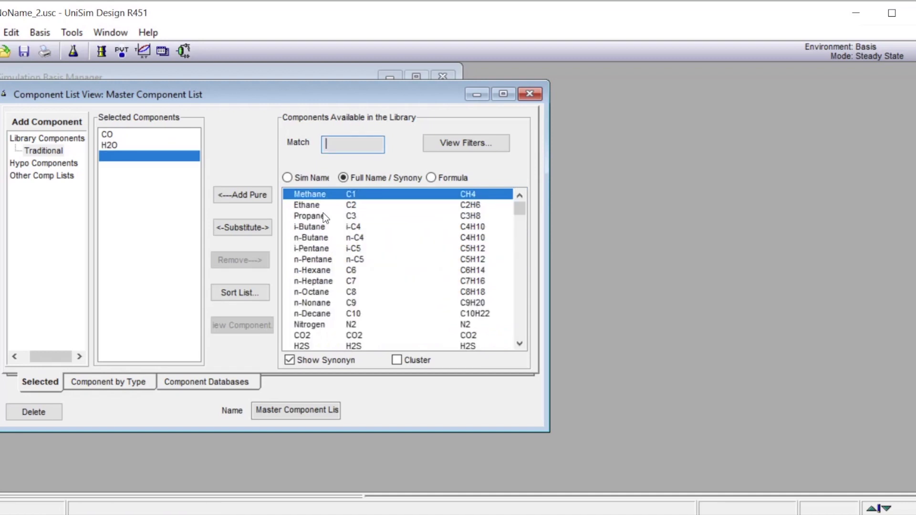
text(co2)
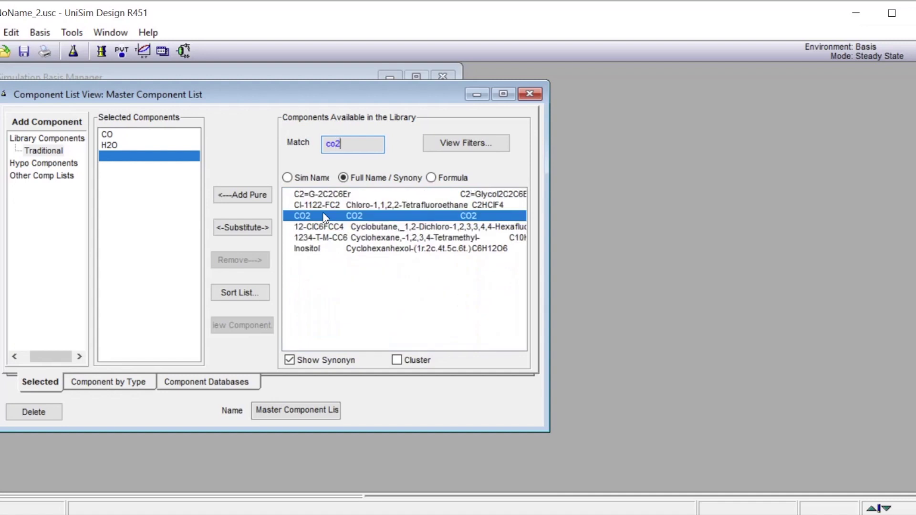
key(Return)
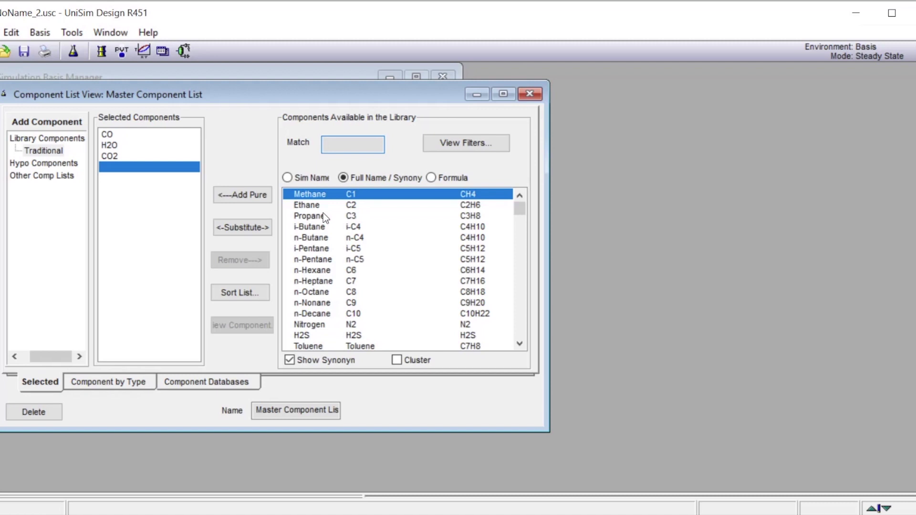
text(h2)
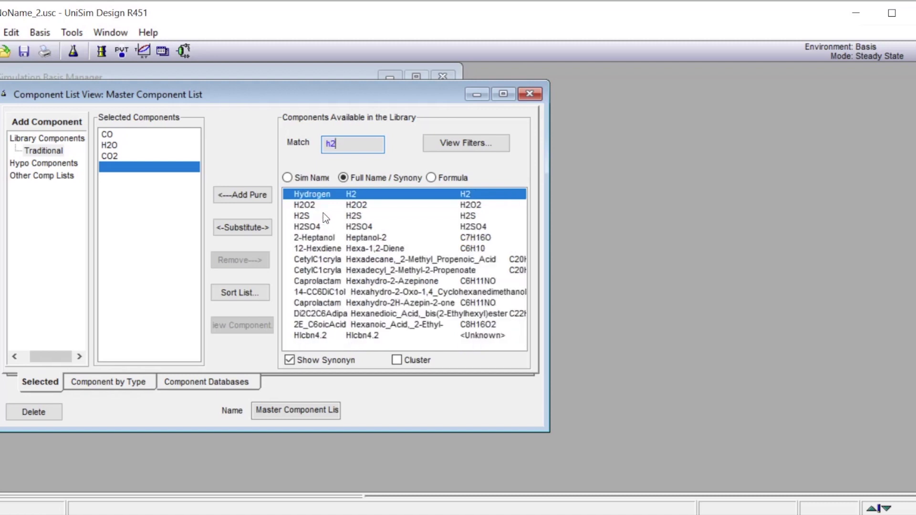
key(Return)
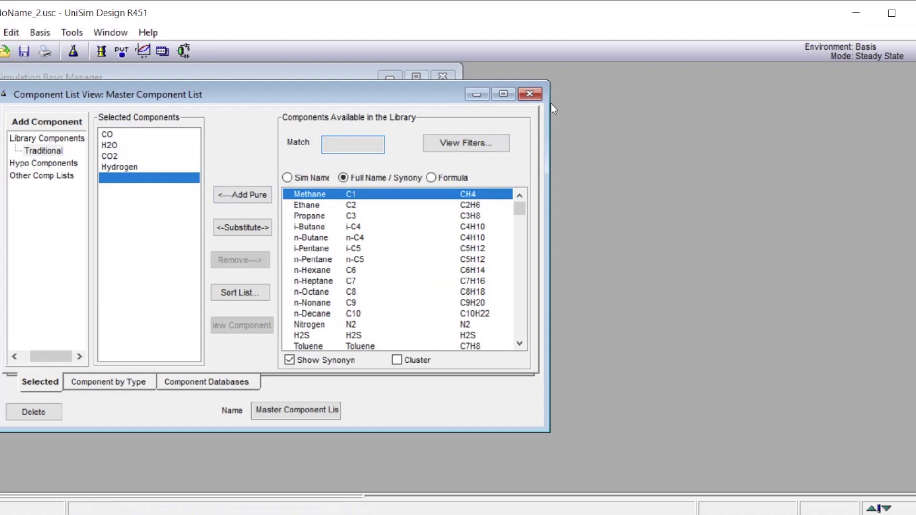
click(529, 94)
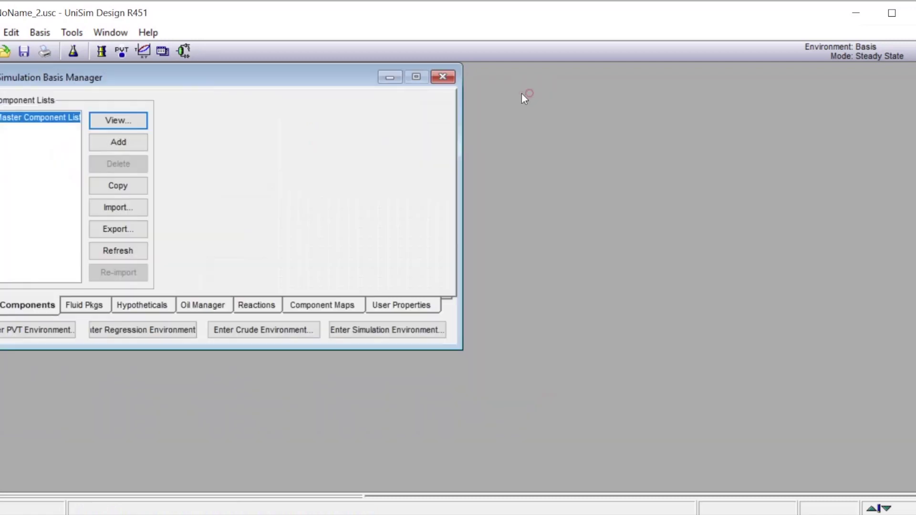
Add a fluid package that uses the SRK property package
click(81, 309)
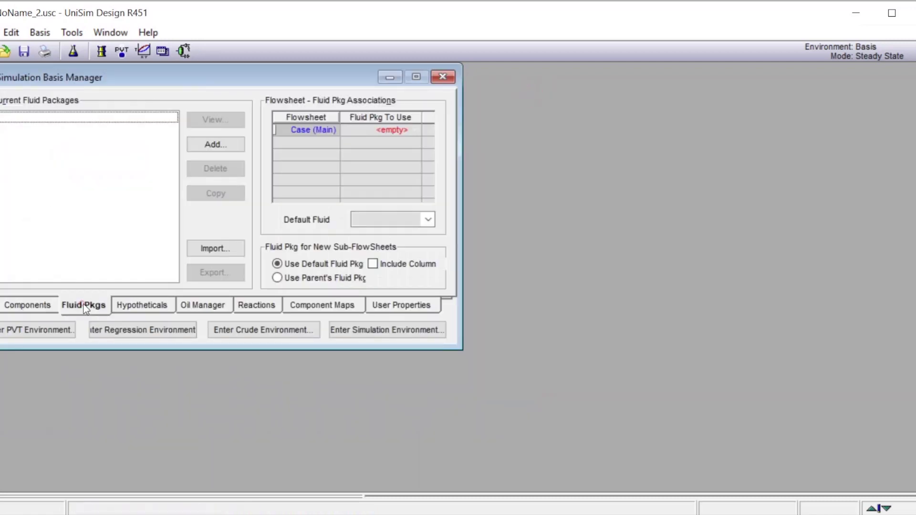
click(214, 148)
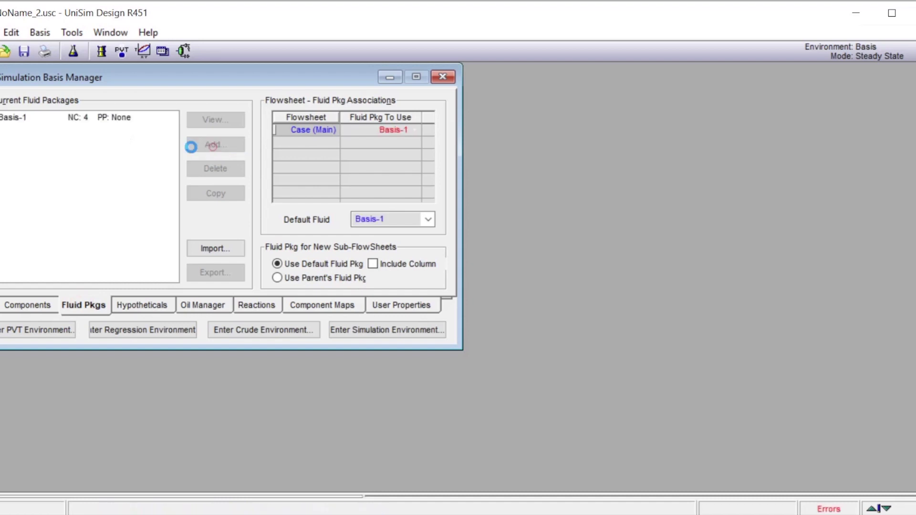
drag(116, 170, 113, 222)
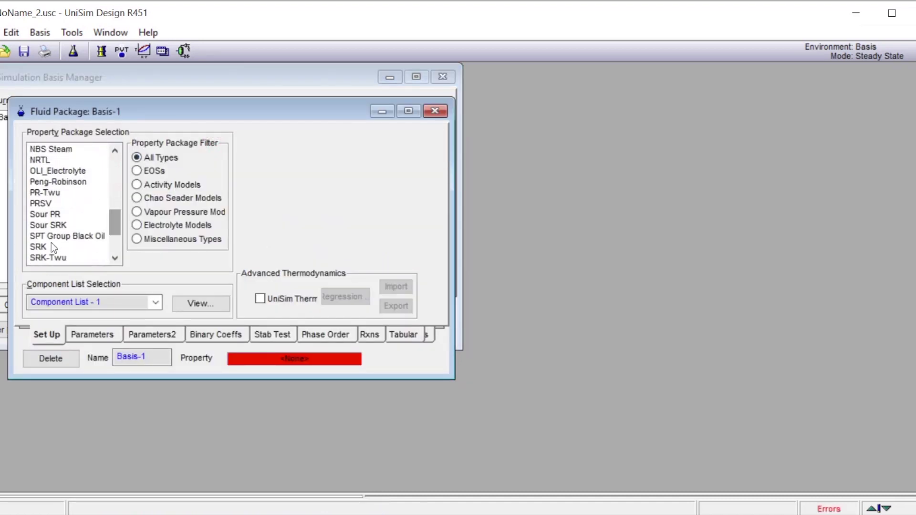
click(39, 248)
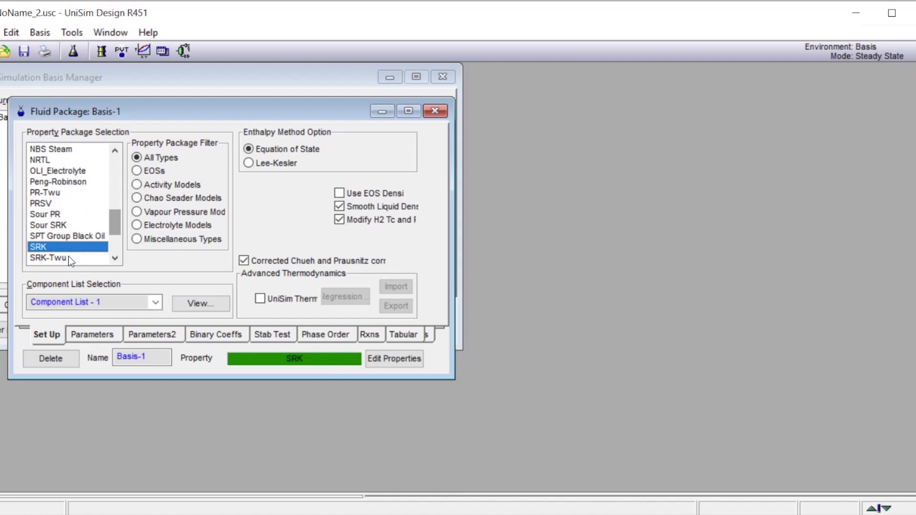
click(436, 115)
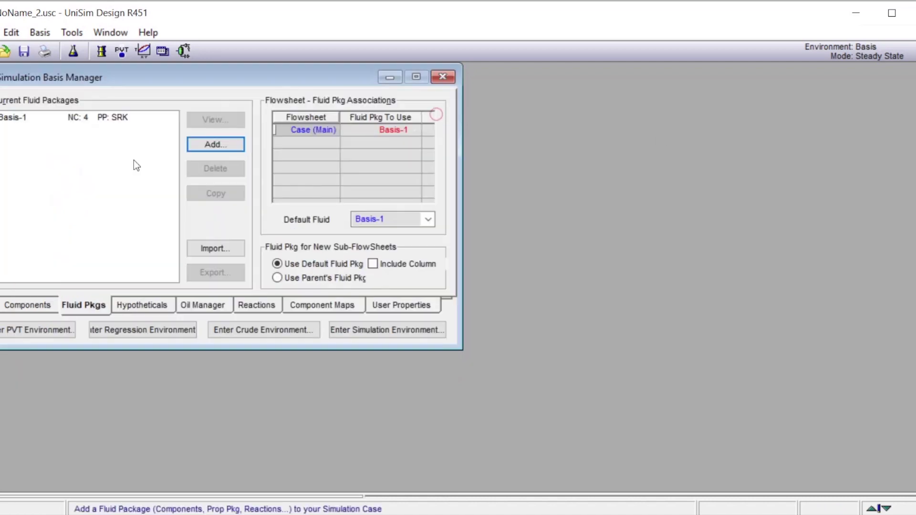
Enter the simulation environment, place a material stream on the flowsheet and name it Feed
click(371, 327)
drag(368, 360, 862, 491)
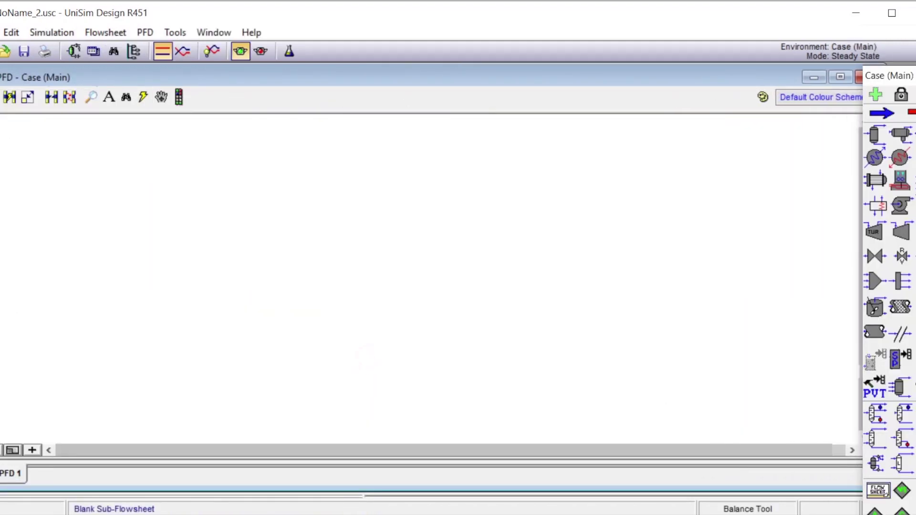
click(880, 113)
click(238, 270)
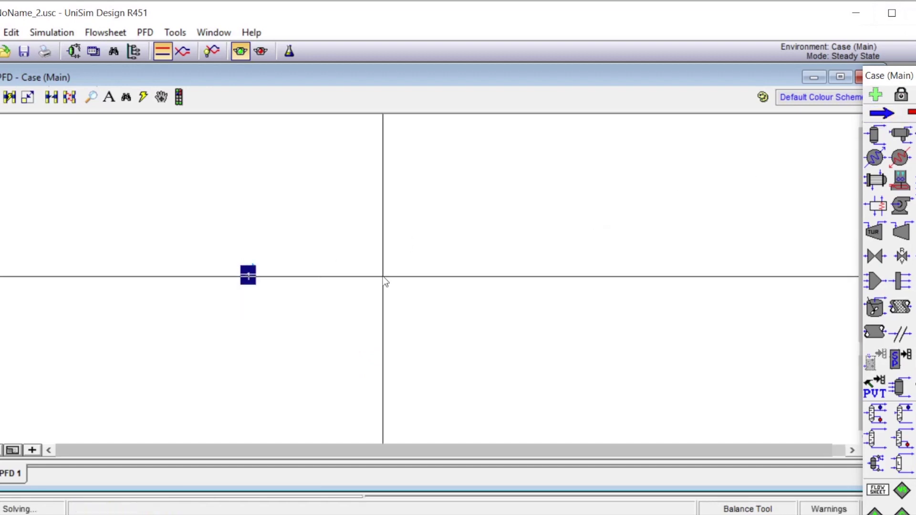
double_click(248, 269)
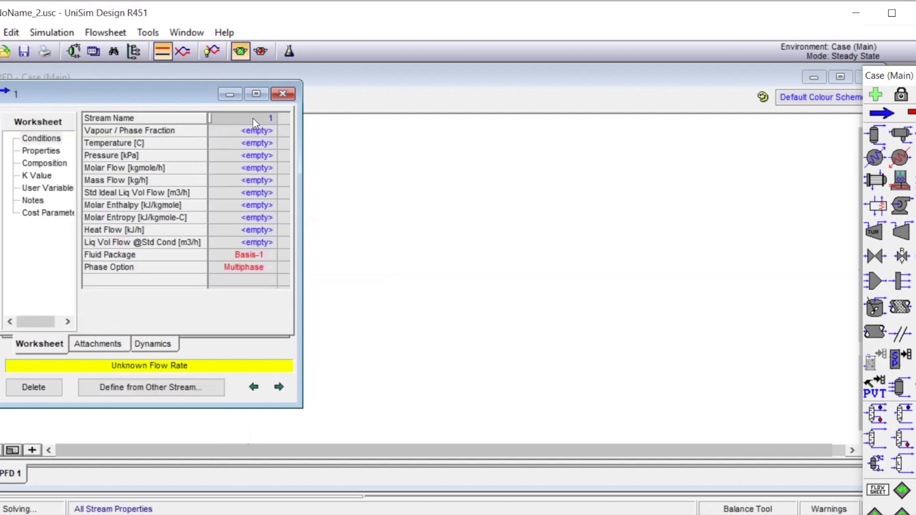
click(252, 118)
text(Feed)
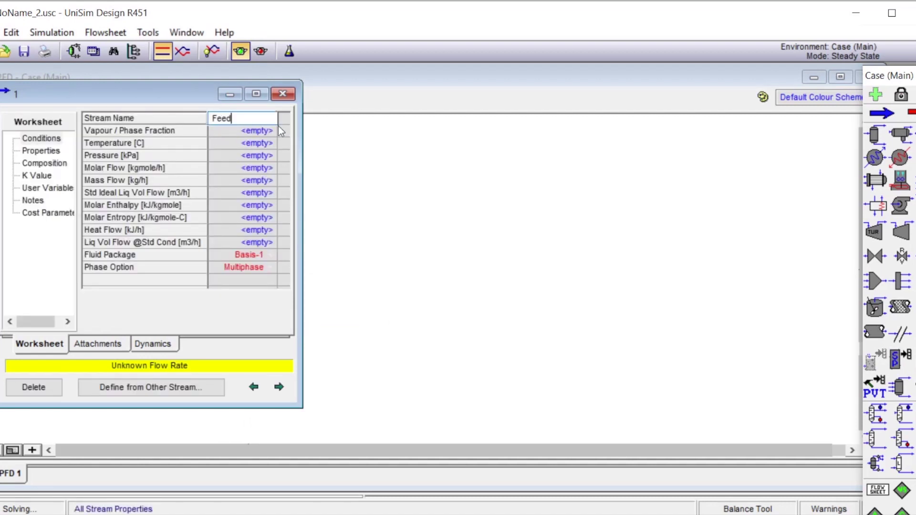
Define the Feed composition by mole flows: CO 630, H2O 1130, CO2 189 and hydrogen 63 kgmole/h
click(44, 165)
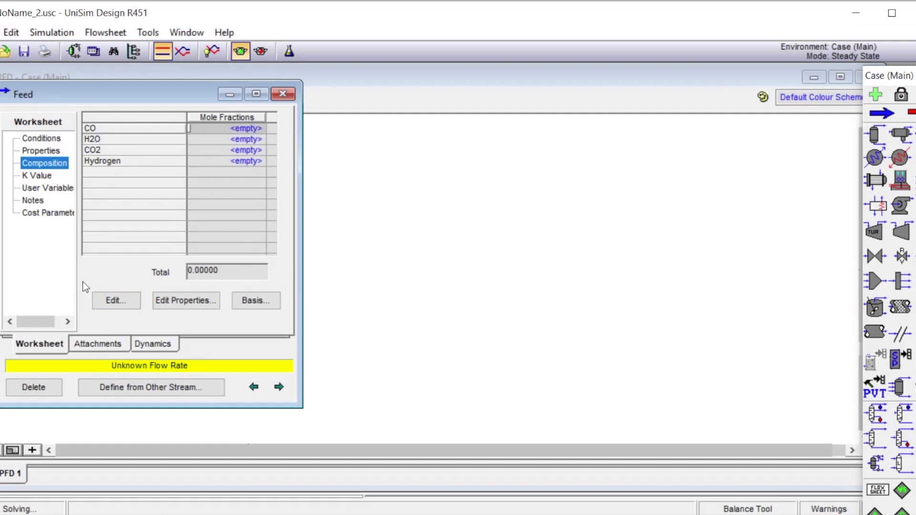
click(116, 301)
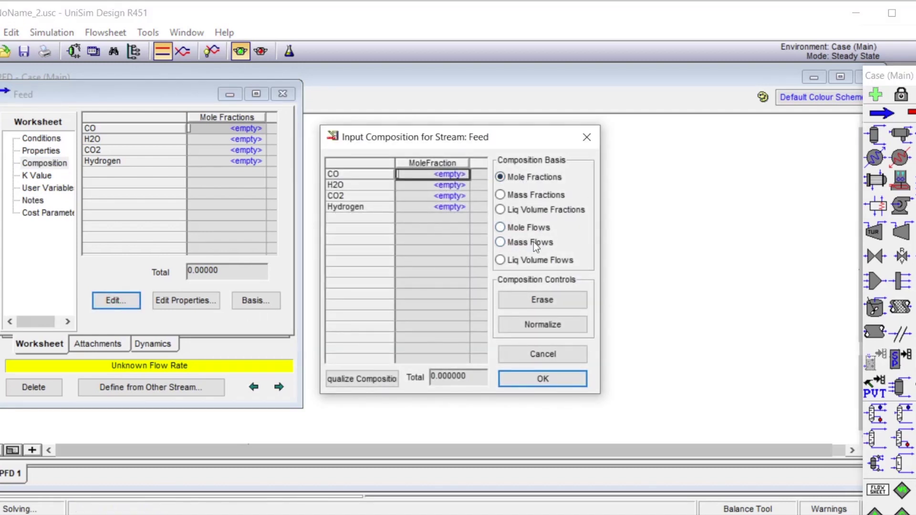
click(513, 229)
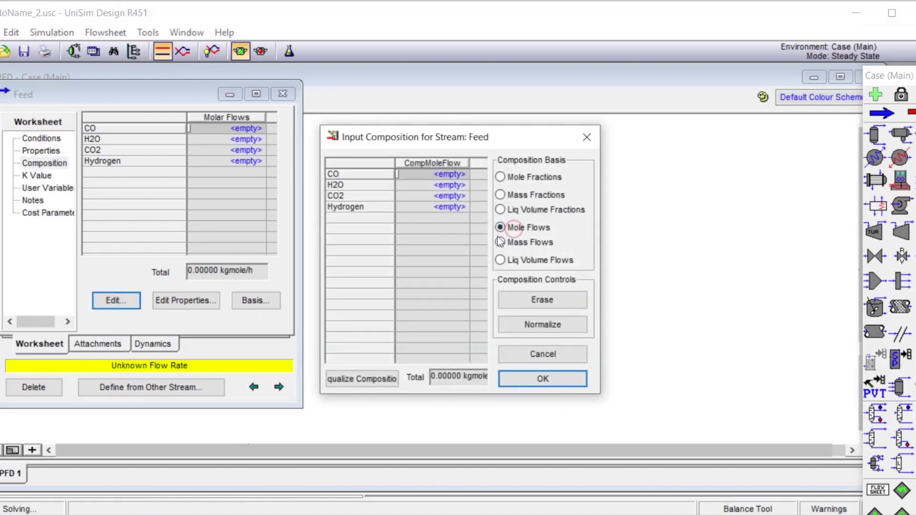
click(445, 176)
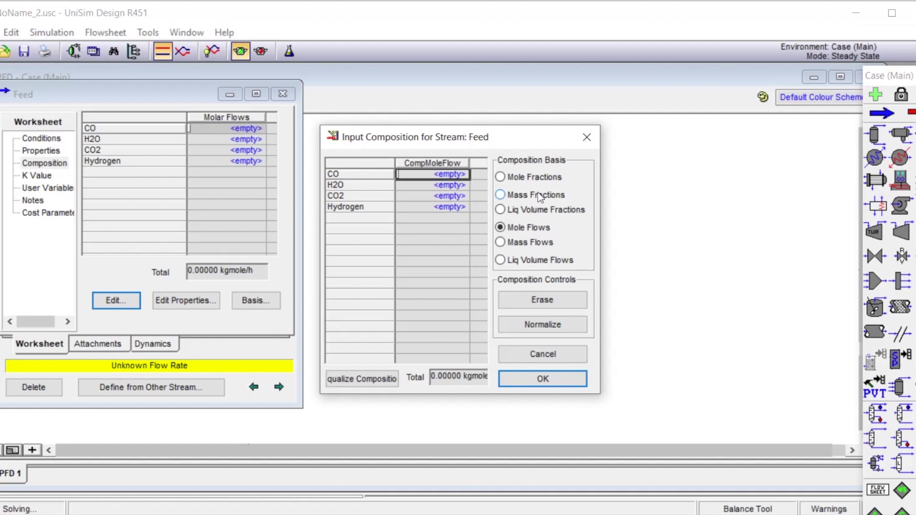
text(630)
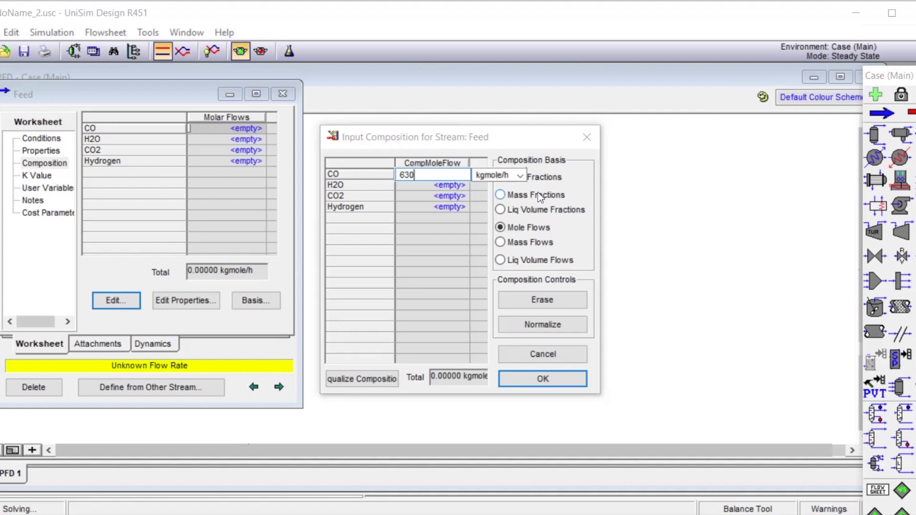
key(Return)
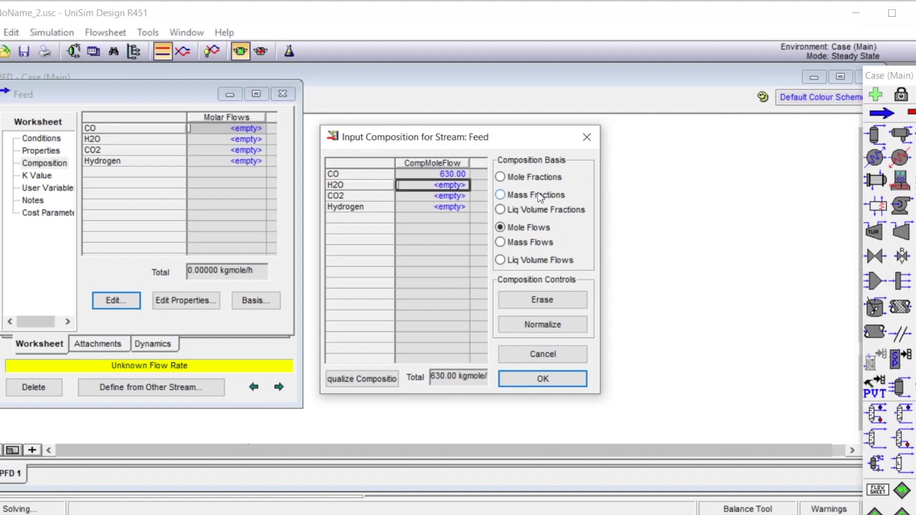
text(1130)
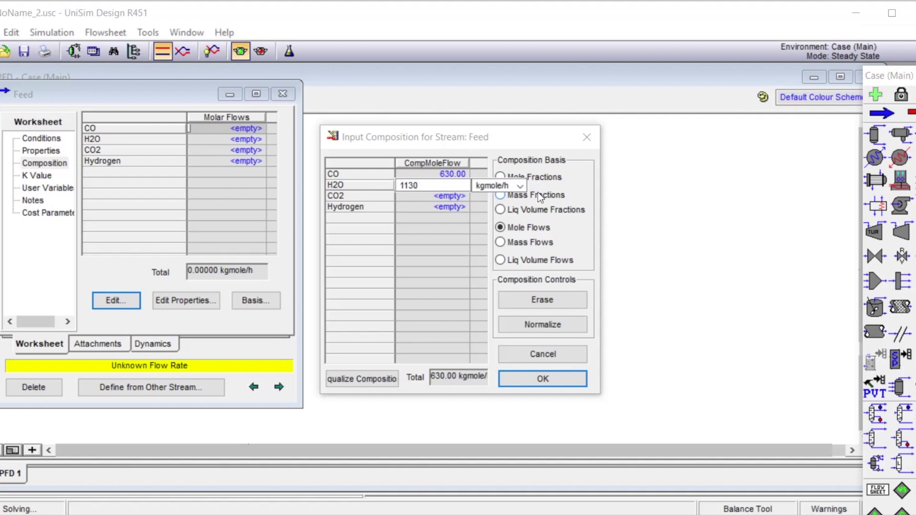
key(Return)
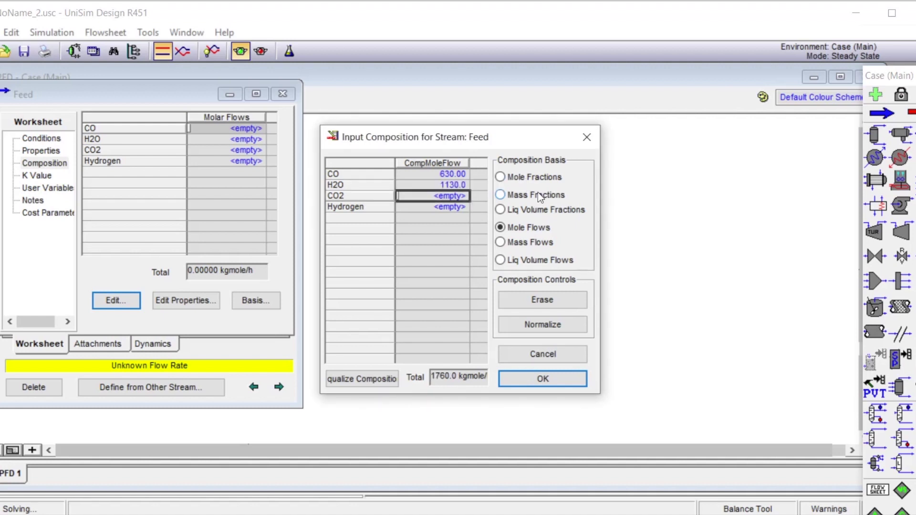
text(189)
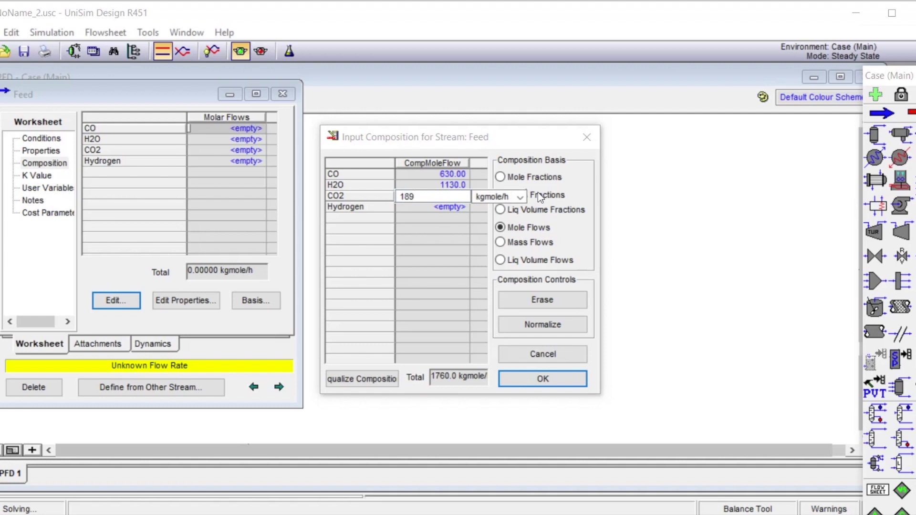
key(Return)
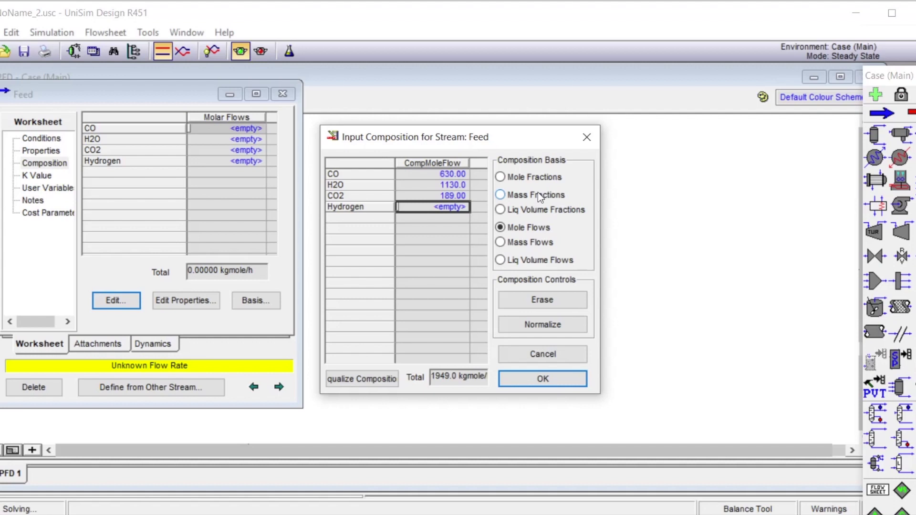
text(63)
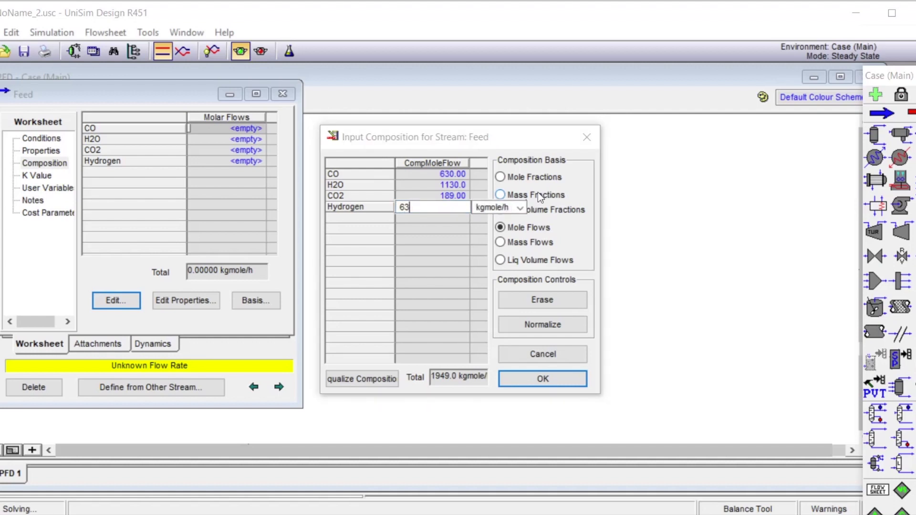
key(Return)
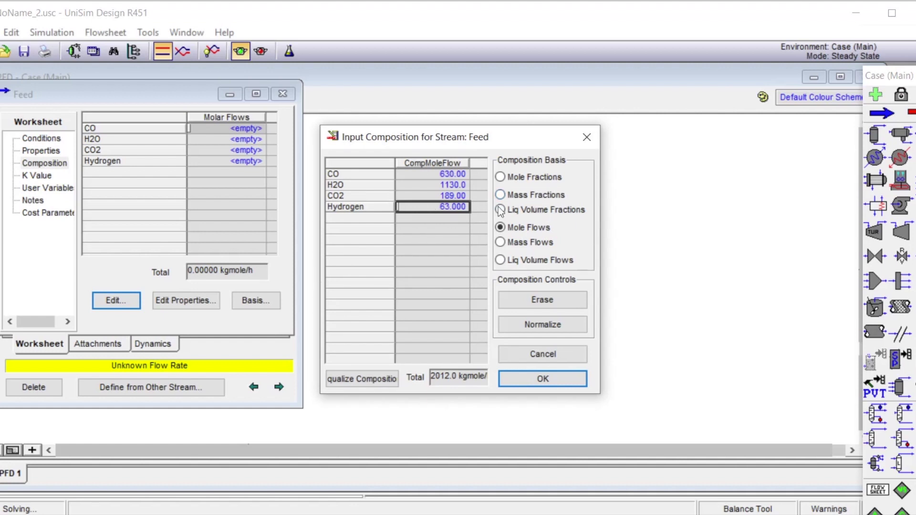
click(543, 382)
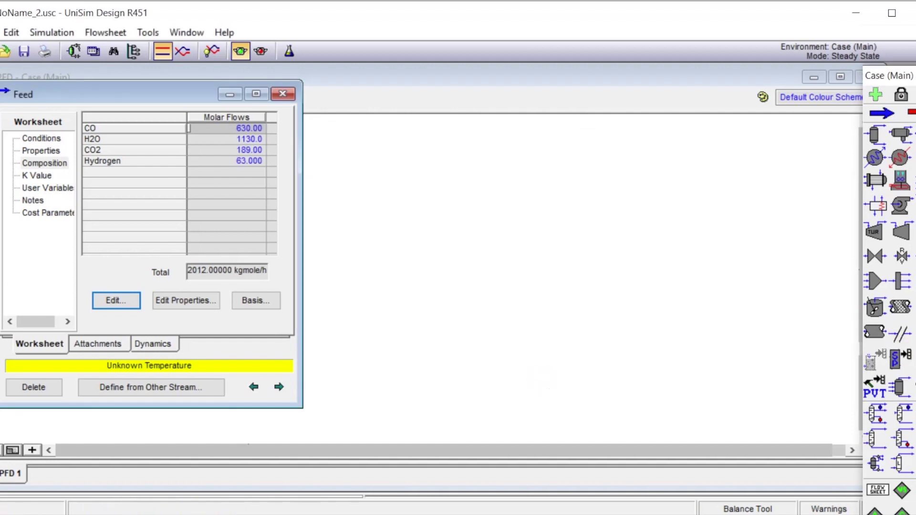
Set the Feed stream's temperature to 500 K in its conditions
click(48, 139)
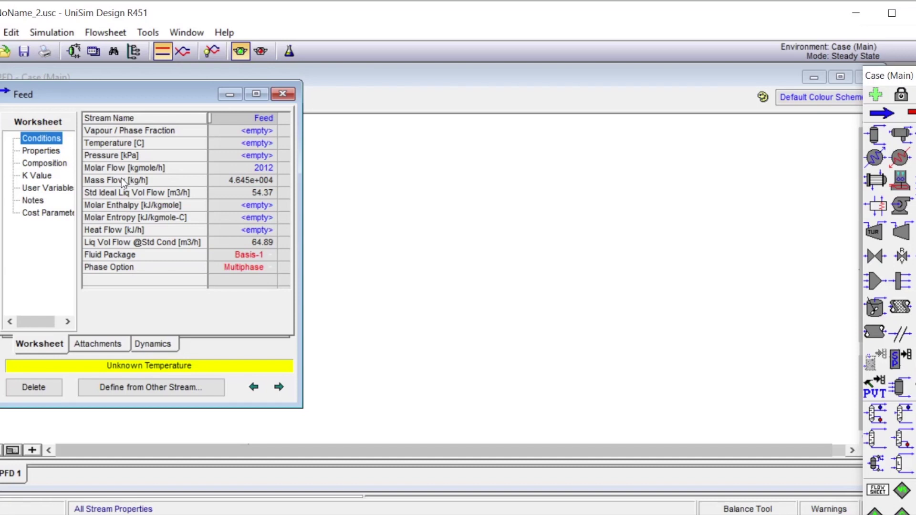
click(253, 146)
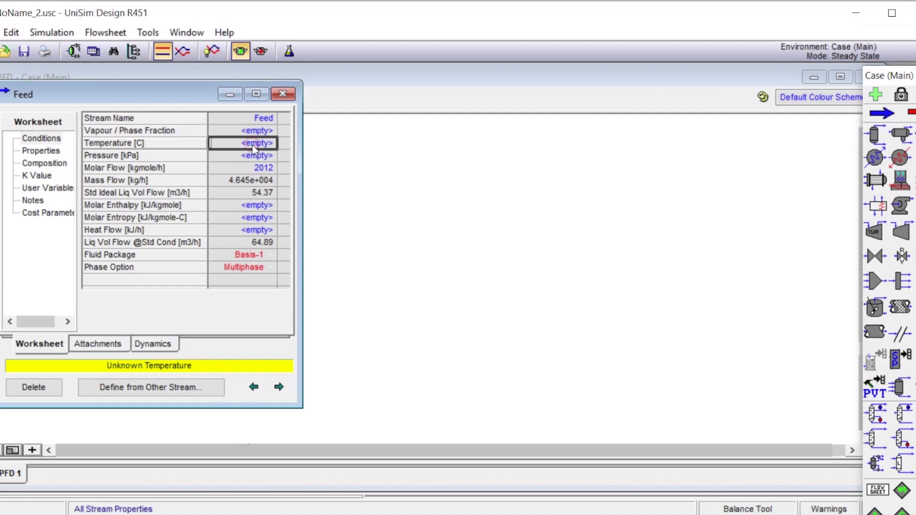
text(500)
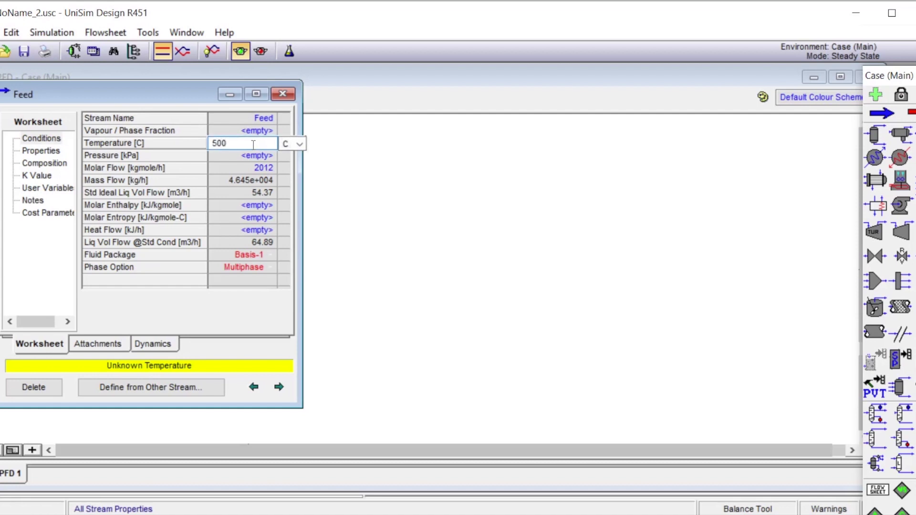
click(299, 146)
click(289, 167)
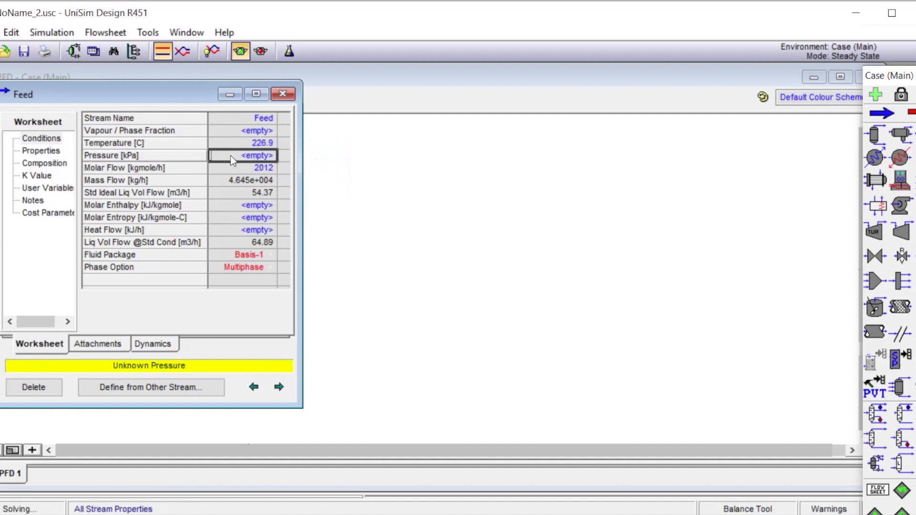
Set the Feed stream's pressure to 1 atm
text(1)
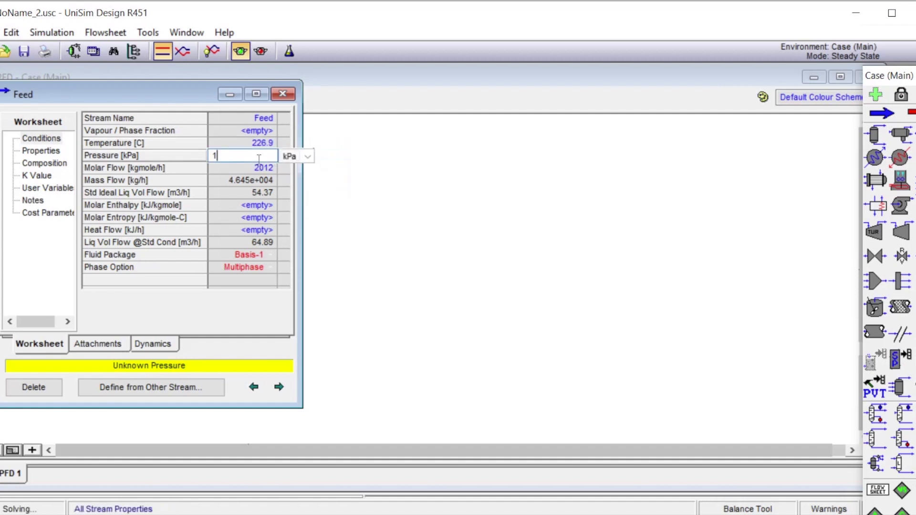
click(305, 156)
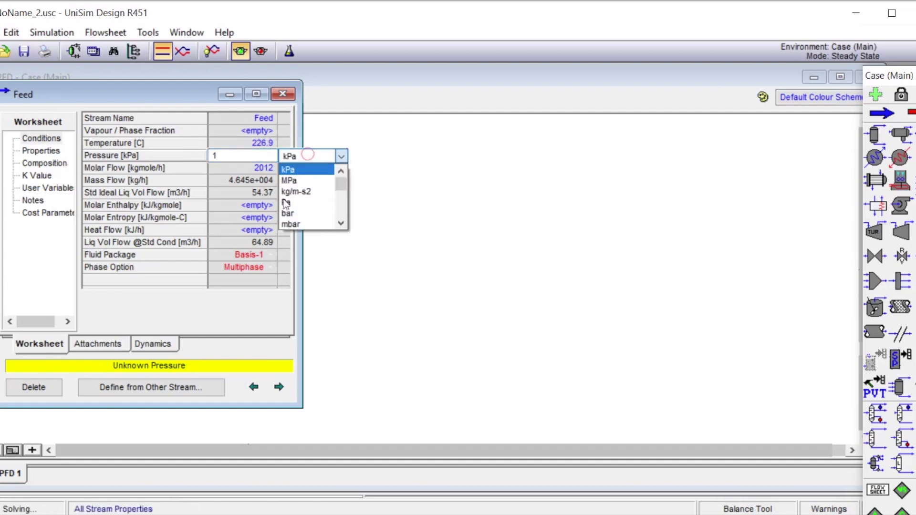
click(341, 223)
click(342, 222)
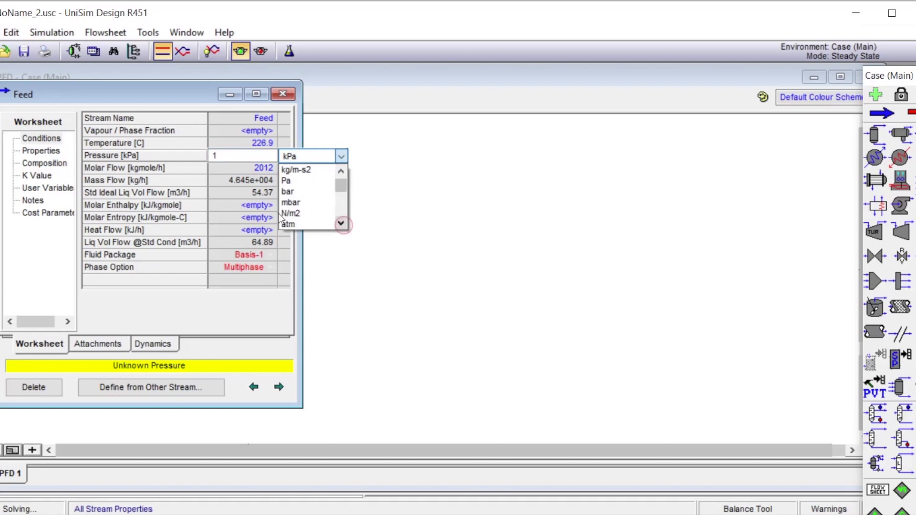
click(288, 223)
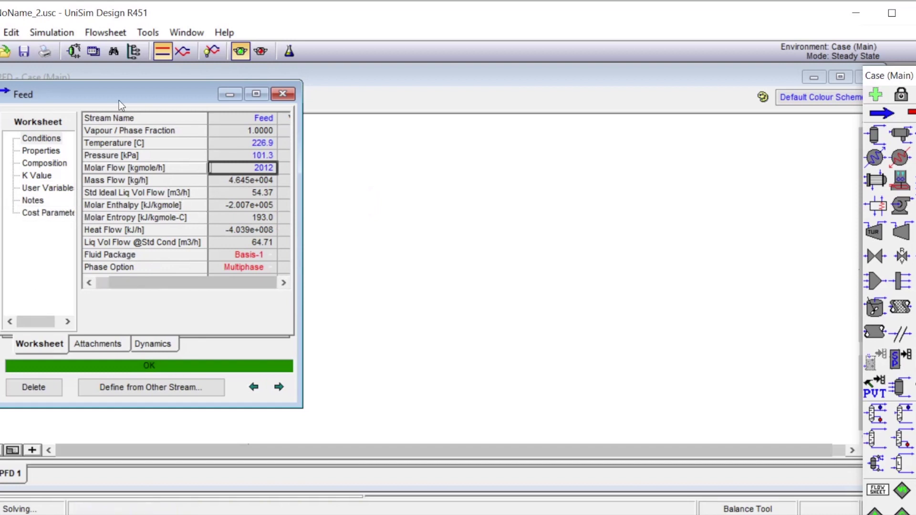
Open the workbook and add the Molar Volume variable to its Material Streams page through the workbook setup
drag(123, 96, 446, 124)
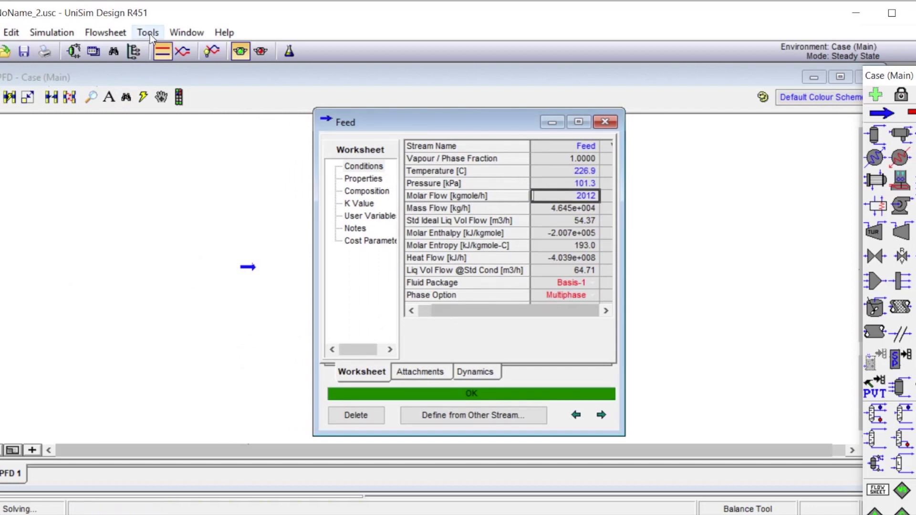
click(94, 51)
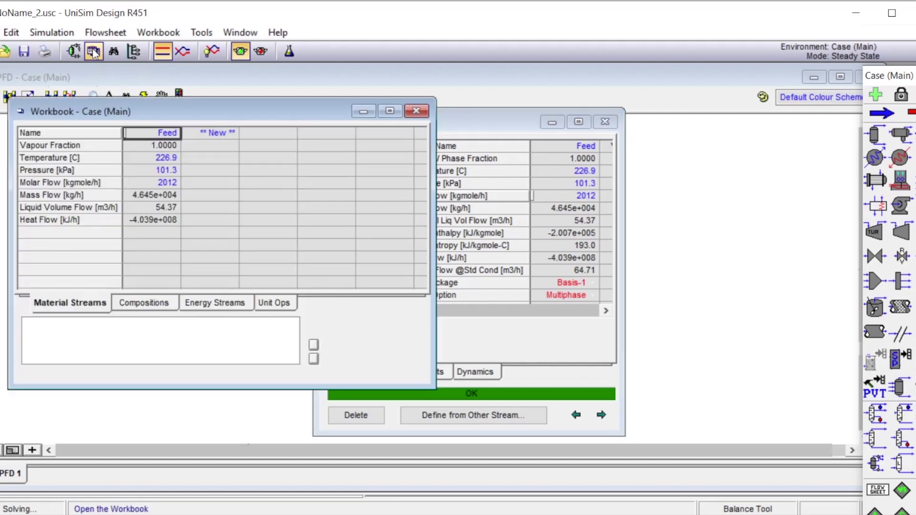
click(168, 34)
click(171, 51)
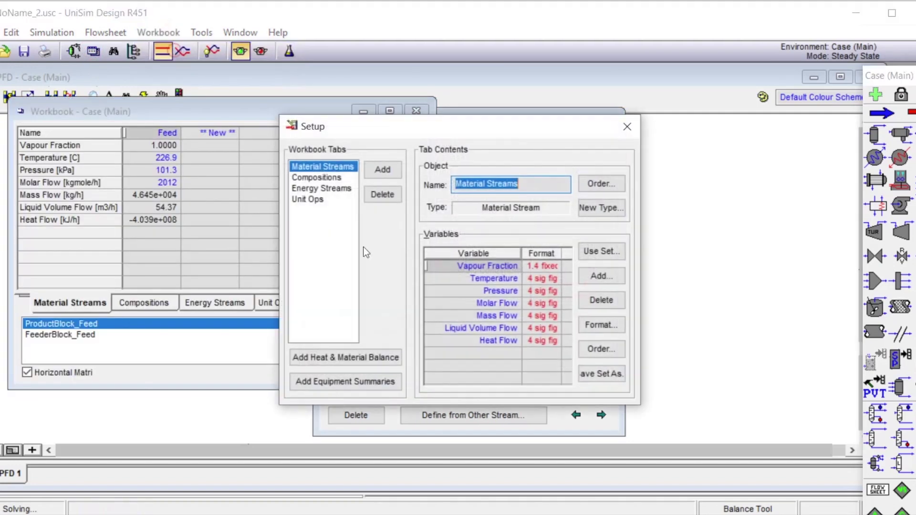
click(597, 277)
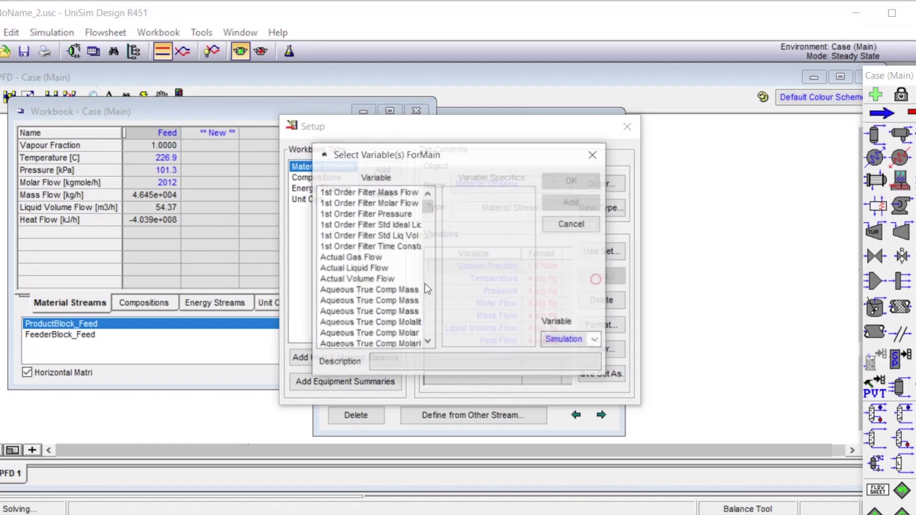
drag(424, 213, 421, 284)
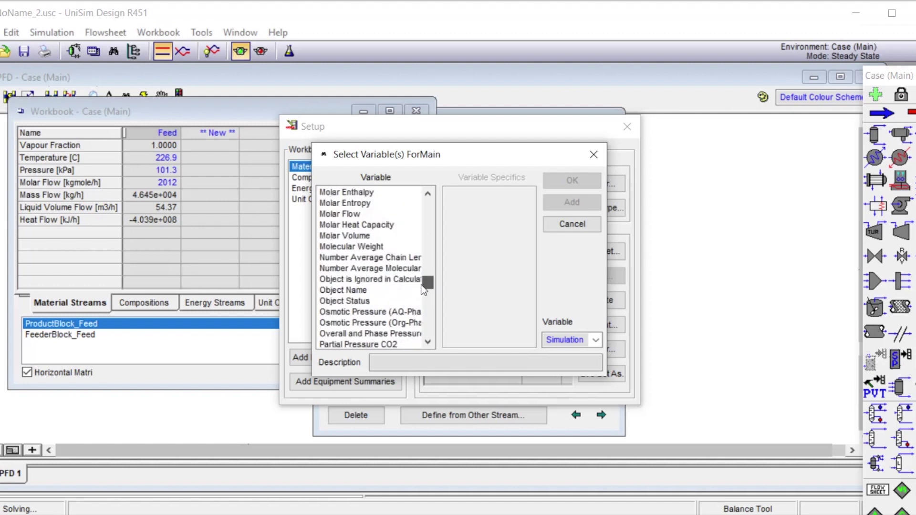
click(350, 237)
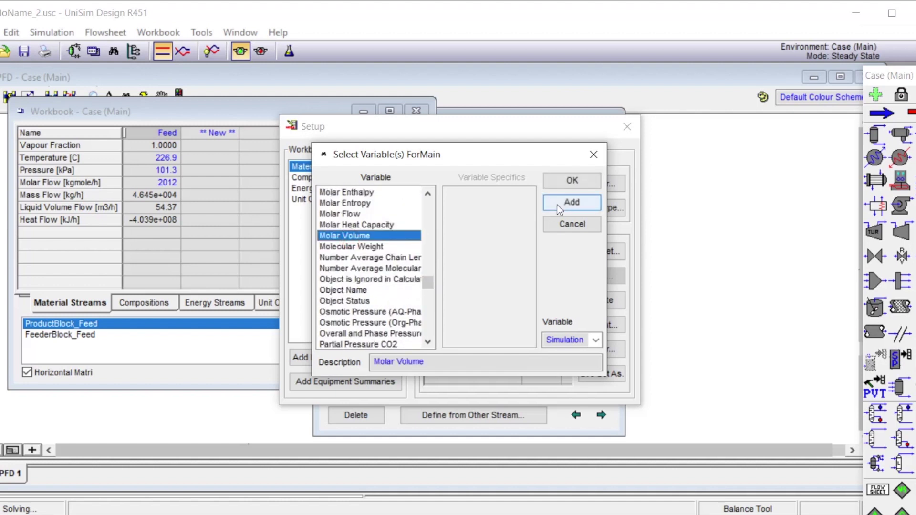
click(556, 204)
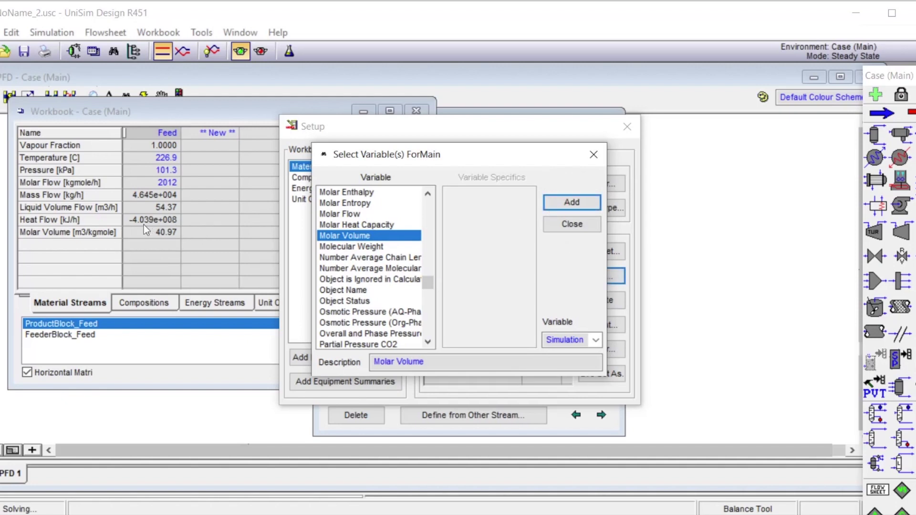
click(593, 154)
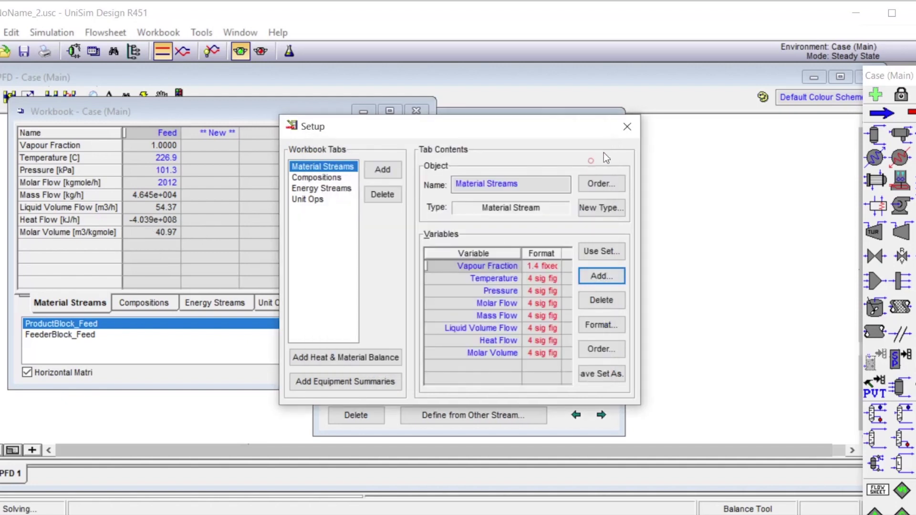
click(624, 125)
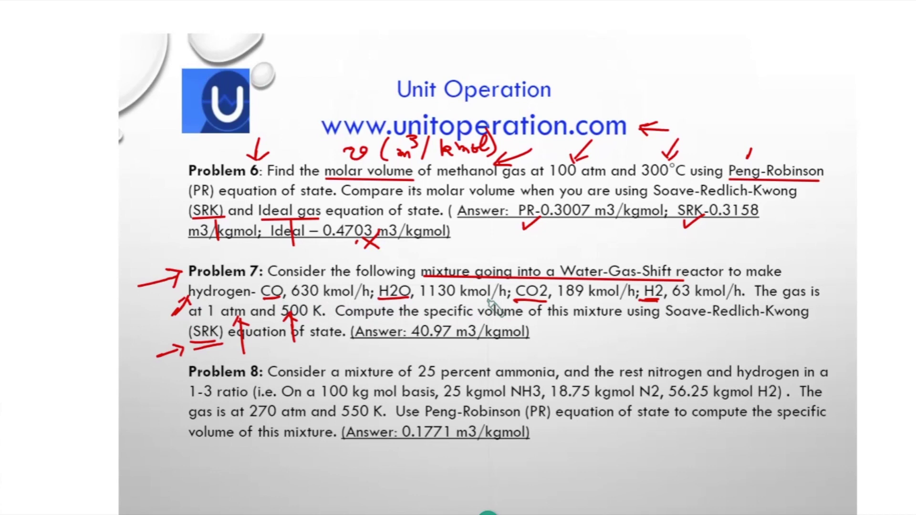
drag(426, 356, 434, 345)
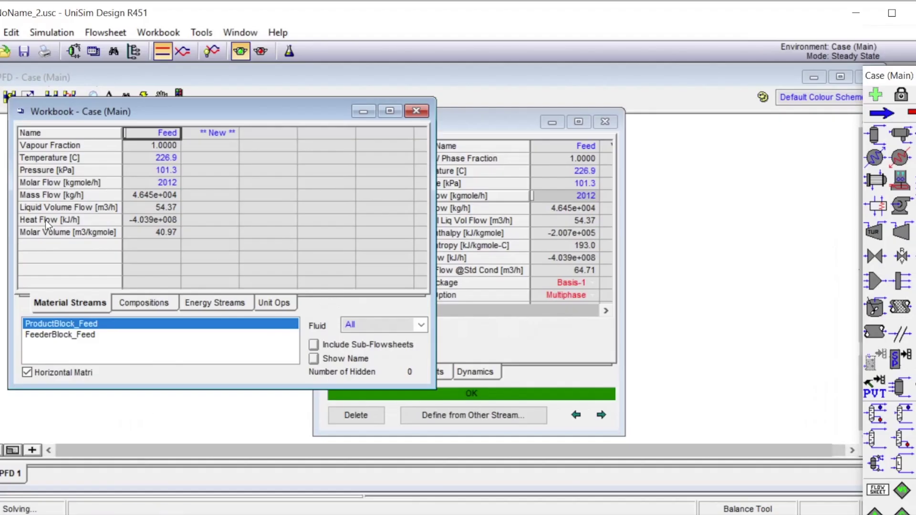
Examine the Feed's compositions in the workbook and its stream conditions, and return to the workbook's Material Streams page
click(152, 304)
click(142, 302)
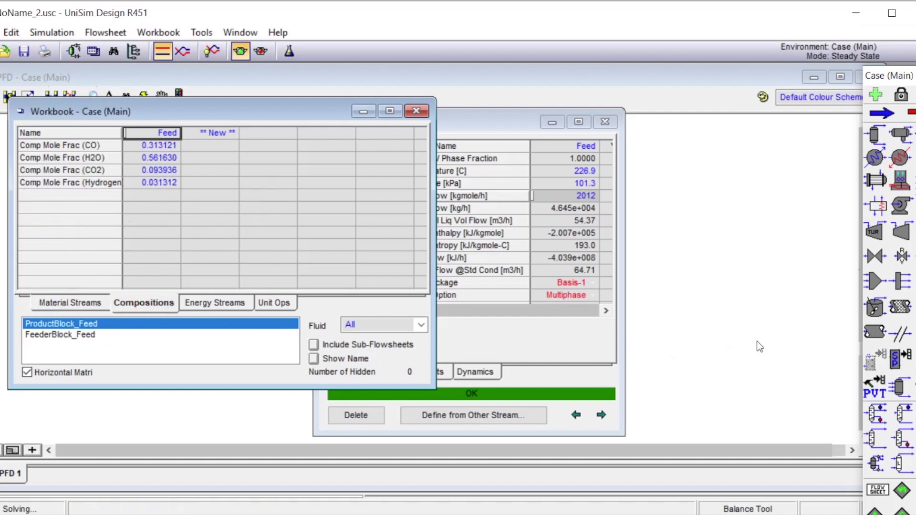
click(720, 329)
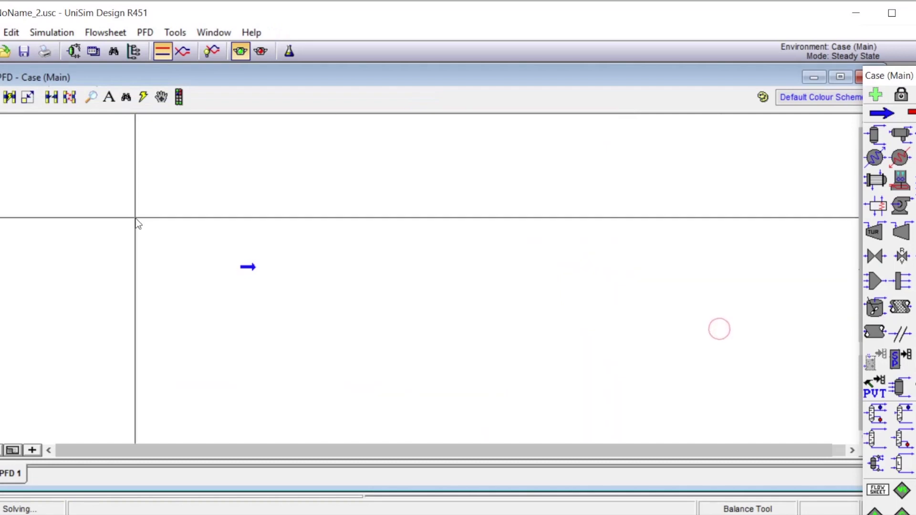
mouse_move(246, 271)
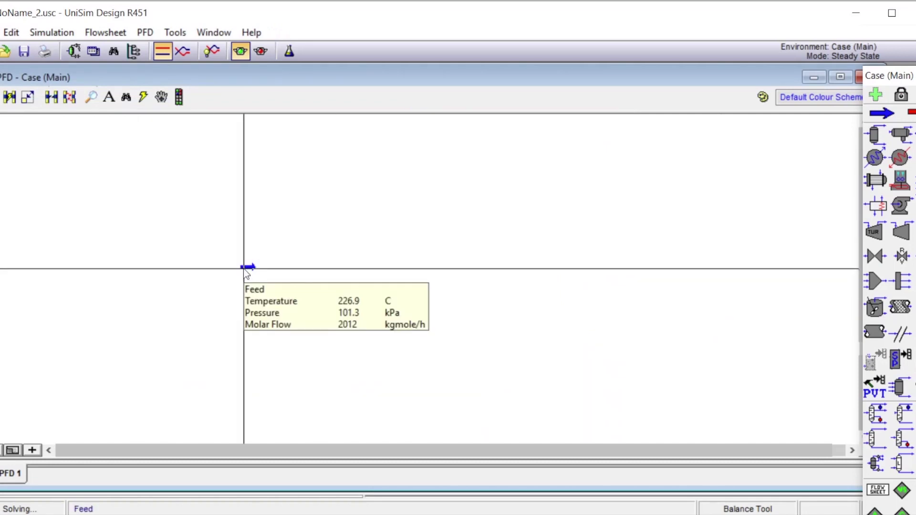
double_click(247, 268)
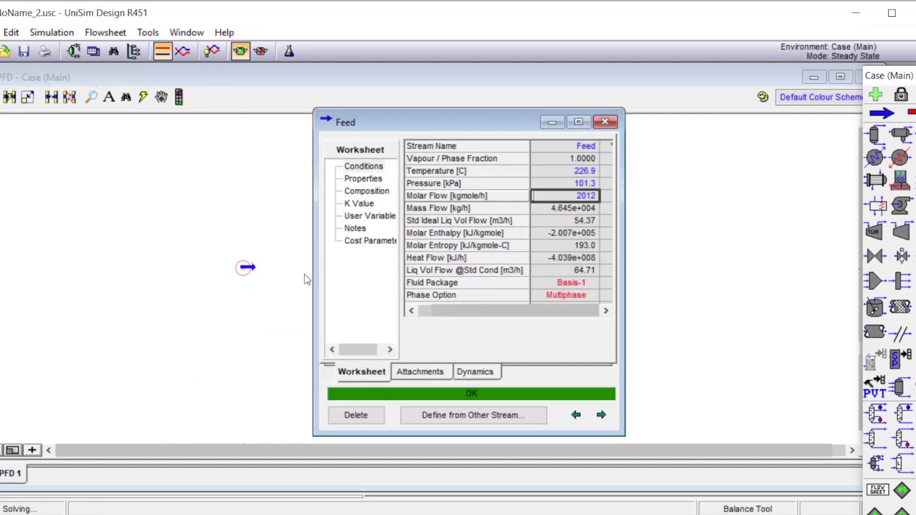
click(93, 51)
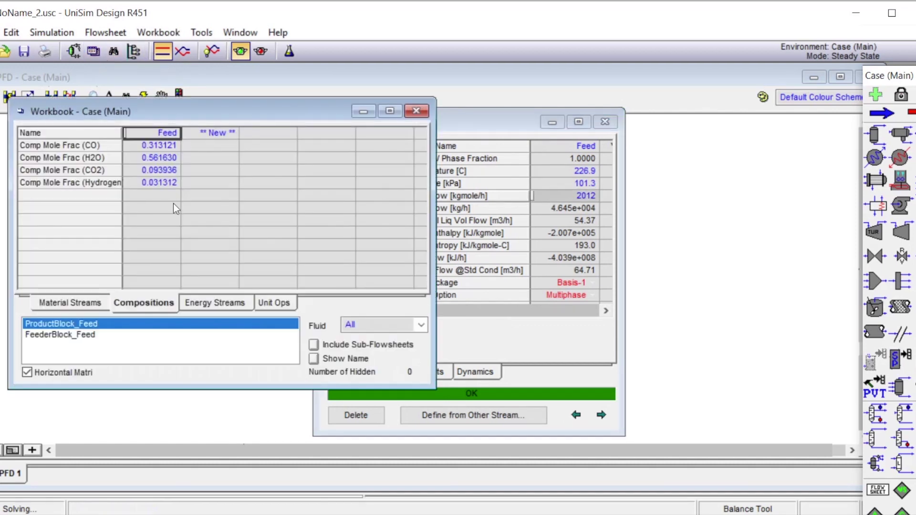
click(55, 302)
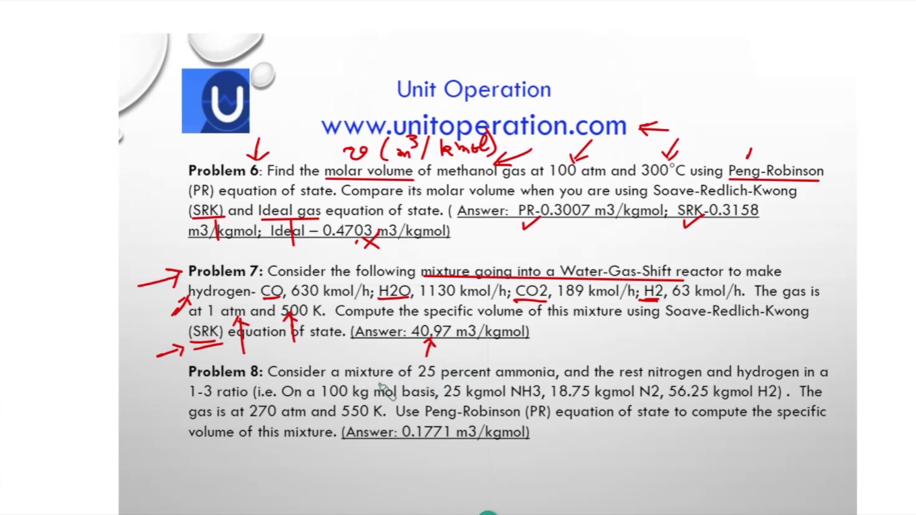
mouse_move(362, 355)
mouse_down()
mouse_move(366, 366)
mouse_move(372, 352)
mouse_move(368, 365)
mouse_up()
mouse_move(525, 344)
mouse_down()
mouse_move(525, 366)
mouse_move(534, 357)
mouse_up()
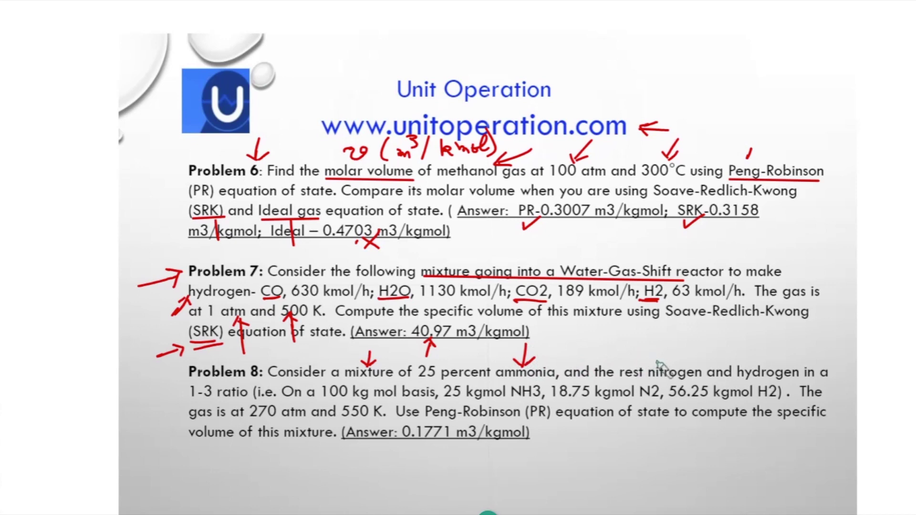
drag(665, 356, 652, 363)
drag(740, 356, 787, 367)
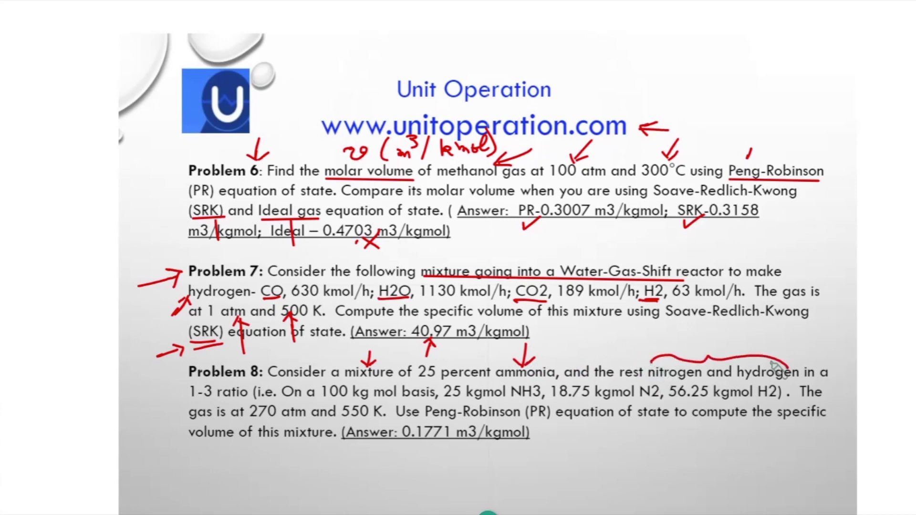